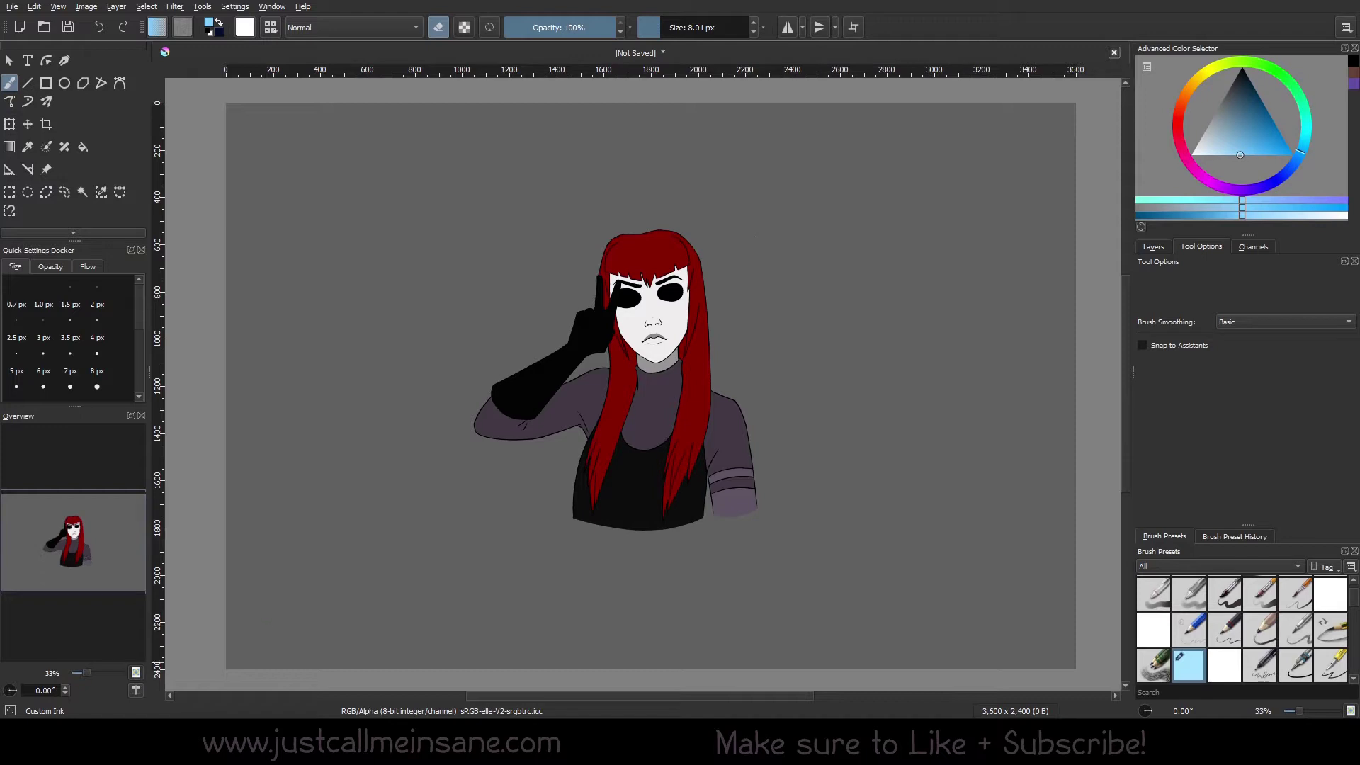
# Step: Start a cage transform on the character and place three anchor points from above the head to beyond the raised elbow
pyautogui.click(9, 124)
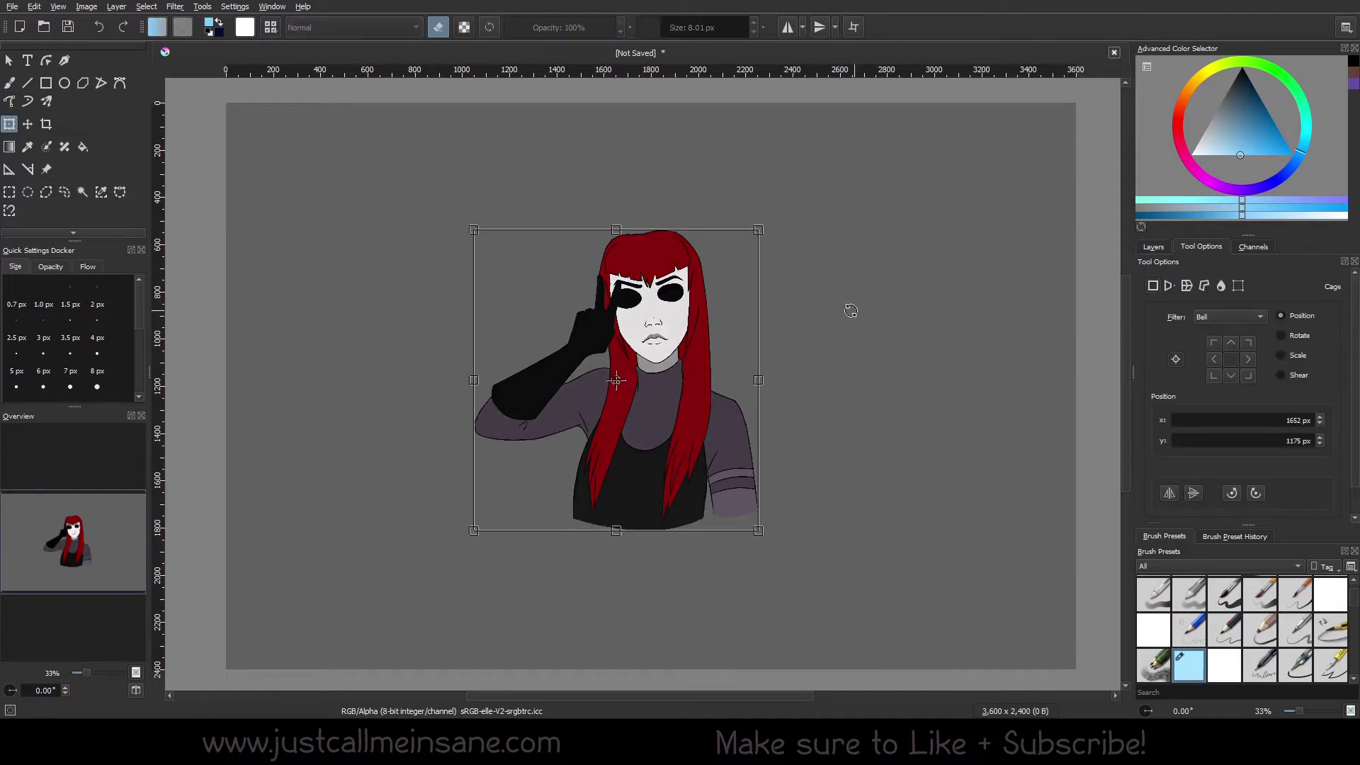
pyautogui.click(1207, 283)
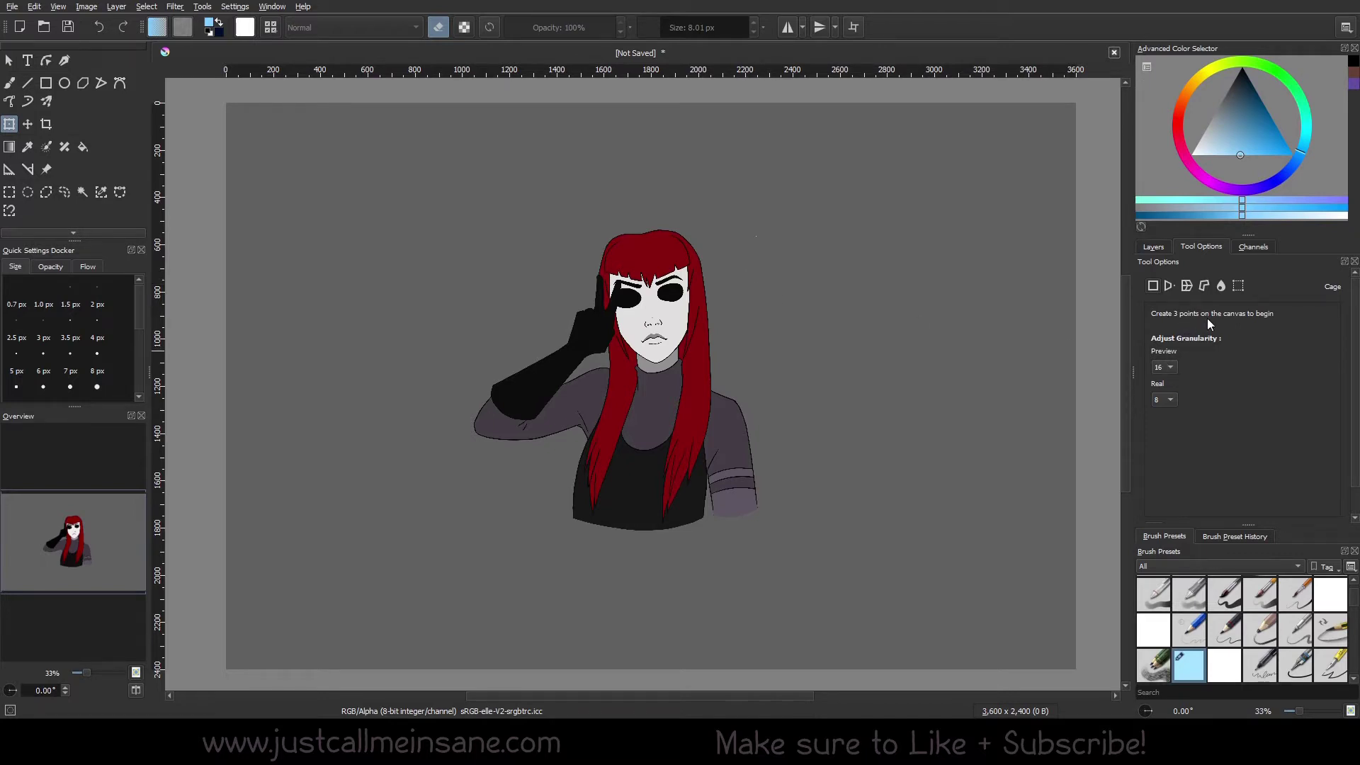
pyautogui.click(692, 199)
pyautogui.click(412, 399)
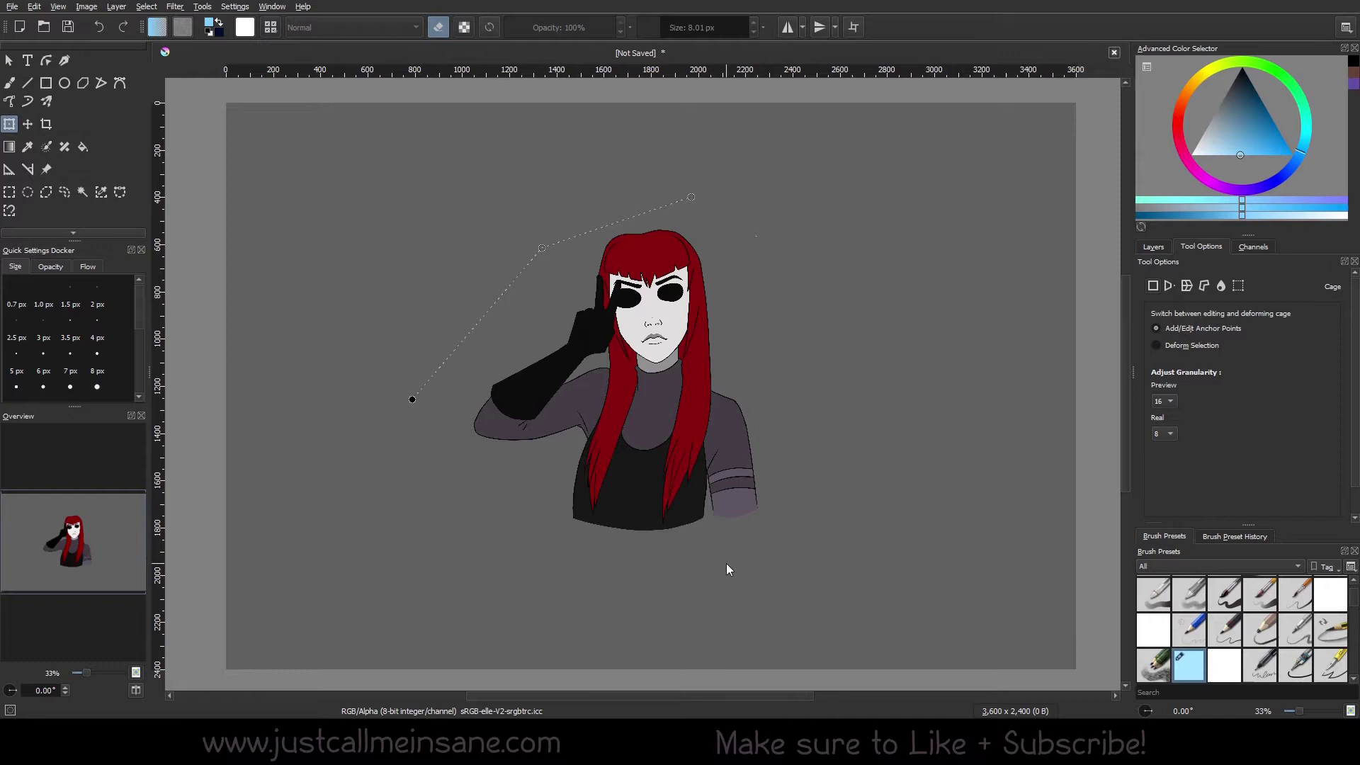
# Step: Try deforming the artwork by moving anchor points of the three-point cage, undoing each move
pyautogui.click(1202, 346)
pyautogui.moveTo(542, 247); pyautogui.dragTo(486, 175)
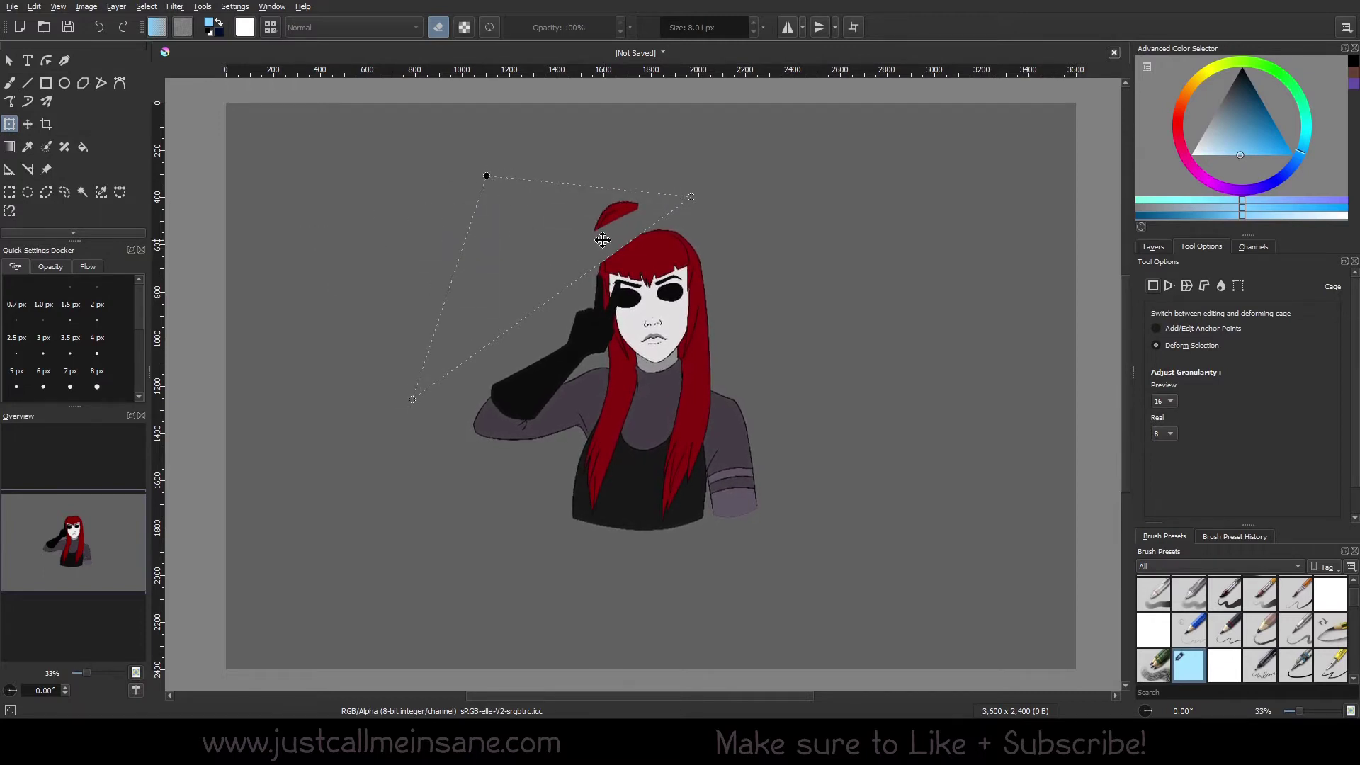
pyautogui.hotkey('ctrl', 'z')
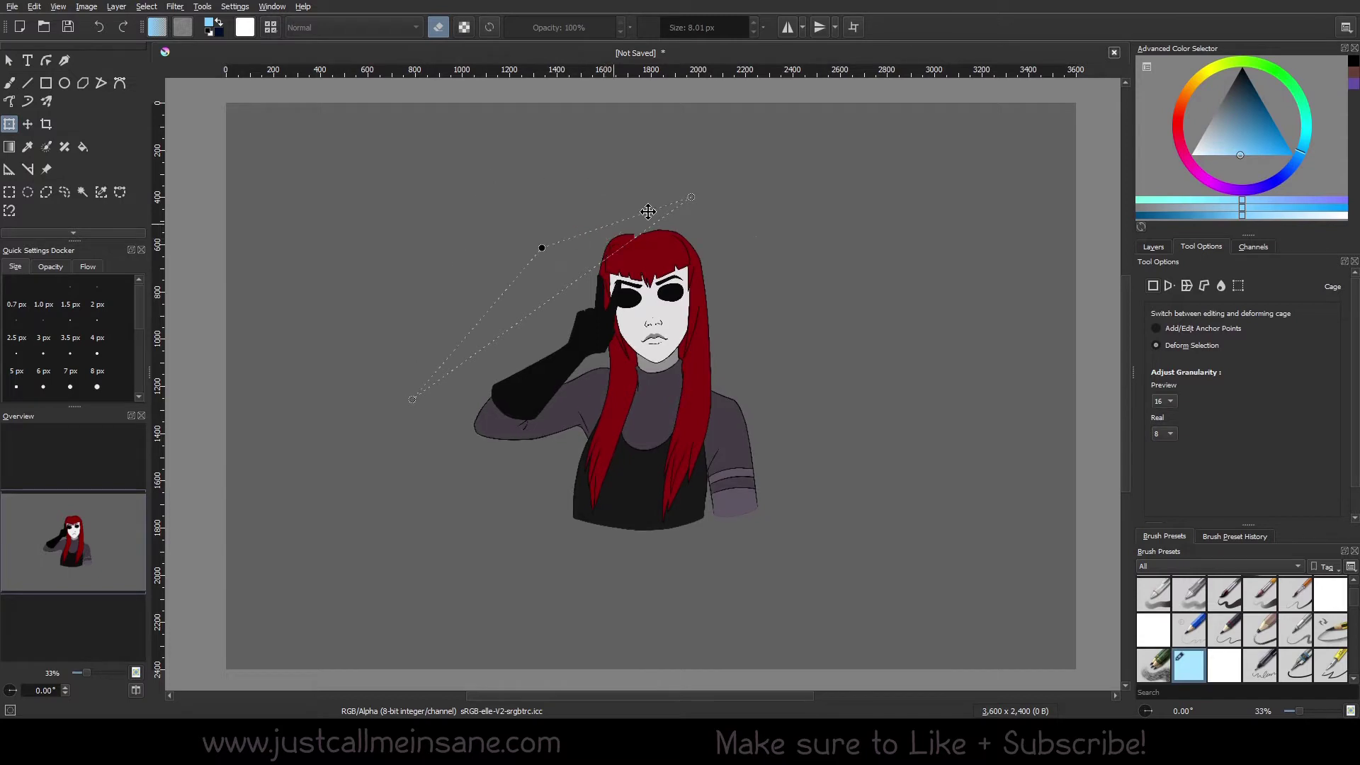
pyautogui.moveTo(659, 306); pyautogui.dragTo(691, 197)
pyautogui.hotkey('ctrl', 'z')
# Step: Place the remaining anchor points loosely around the character and close the cage above the head
pyautogui.click(836, 497)
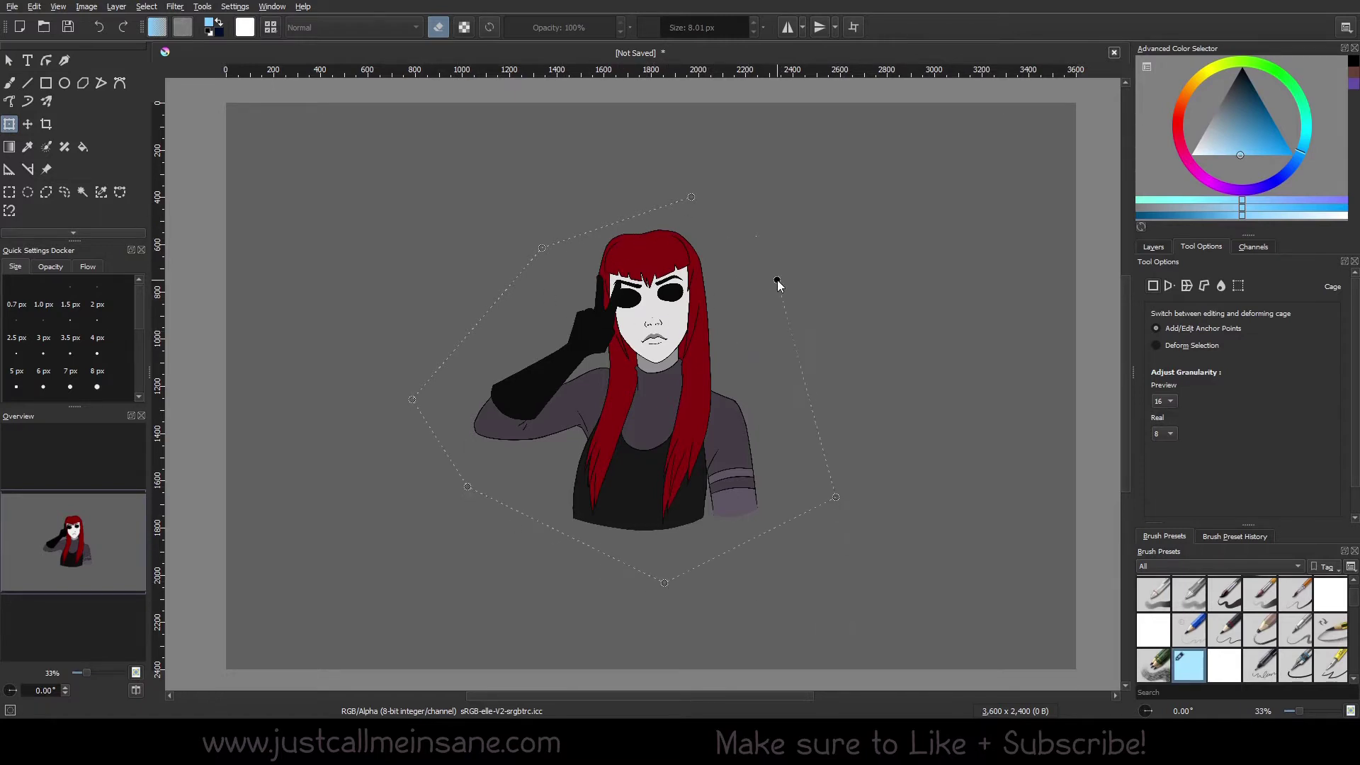
pyautogui.click(718, 218)
pyautogui.click(692, 197)
# Step: Try distorting the whole character by moving the loose cage's anchor points, apply the deformation and undo it
pyautogui.moveTo(691, 198)
pyautogui.mouseDown()
pyautogui.moveTo(680, 224)
pyautogui.moveTo(628, 139)
pyautogui.moveTo(673, 200)
pyautogui.moveTo(725, 140)
pyautogui.moveTo(630, 193)
pyautogui.moveTo(601, 160)
pyautogui.moveTo(661, 205)
pyautogui.mouseUp()
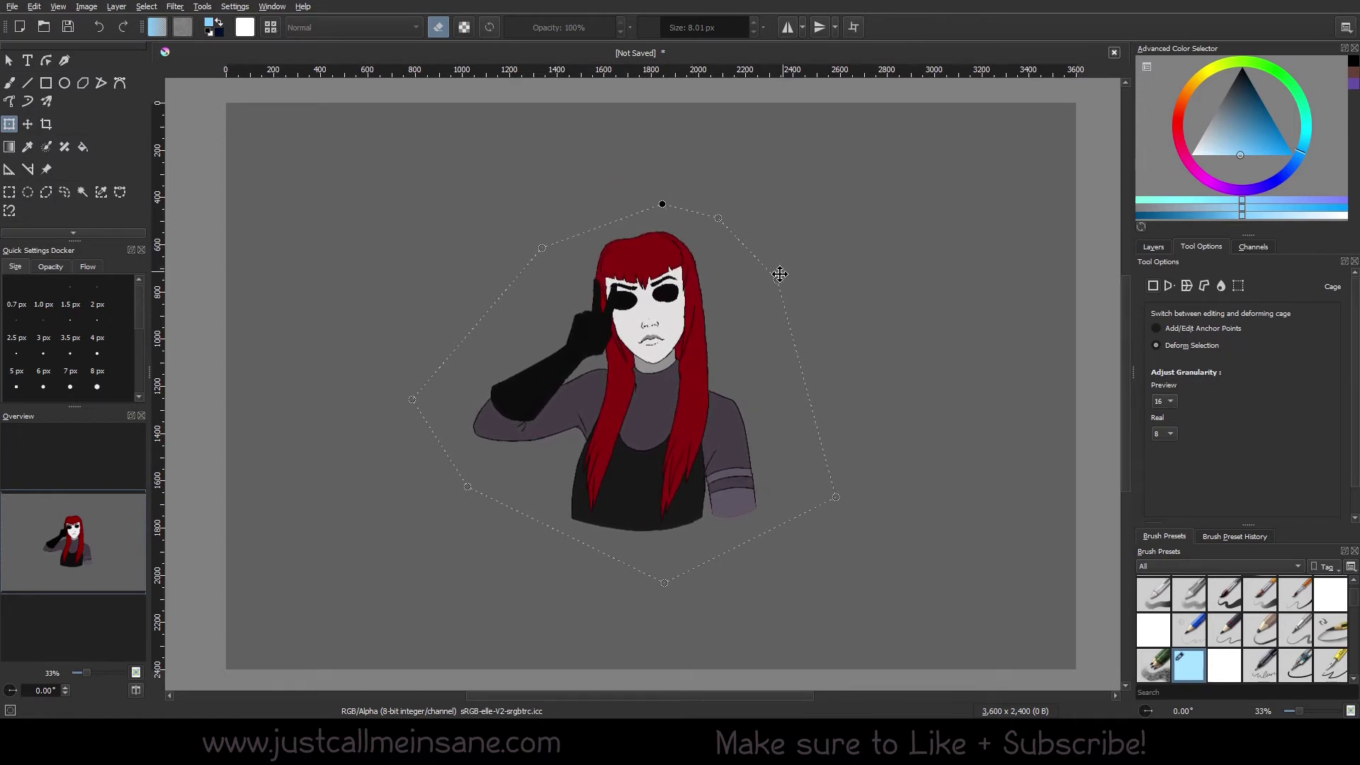
pyautogui.moveTo(777, 280); pyautogui.dragTo(730, 356)
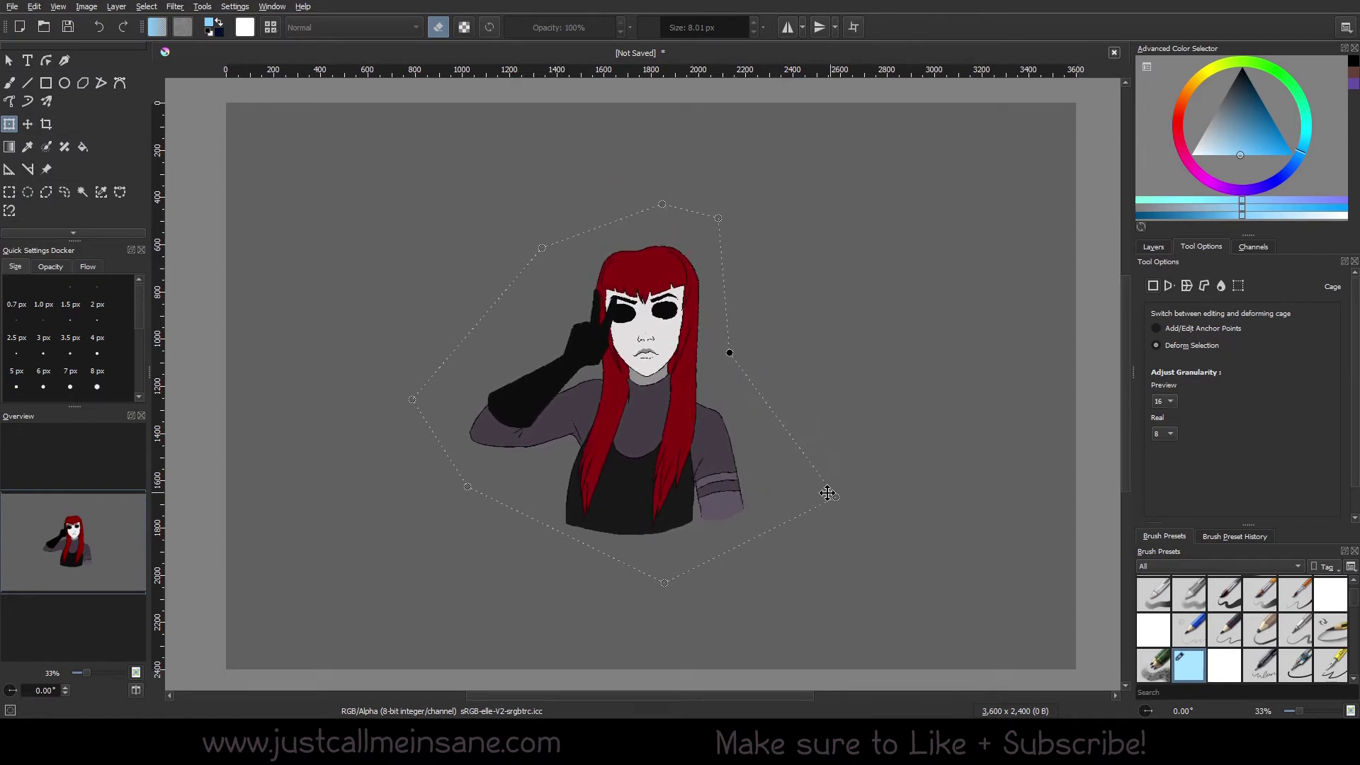
pyautogui.moveTo(834, 497)
pyautogui.mouseDown()
pyautogui.moveTo(787, 501)
pyautogui.moveTo(721, 442)
pyautogui.mouseUp()
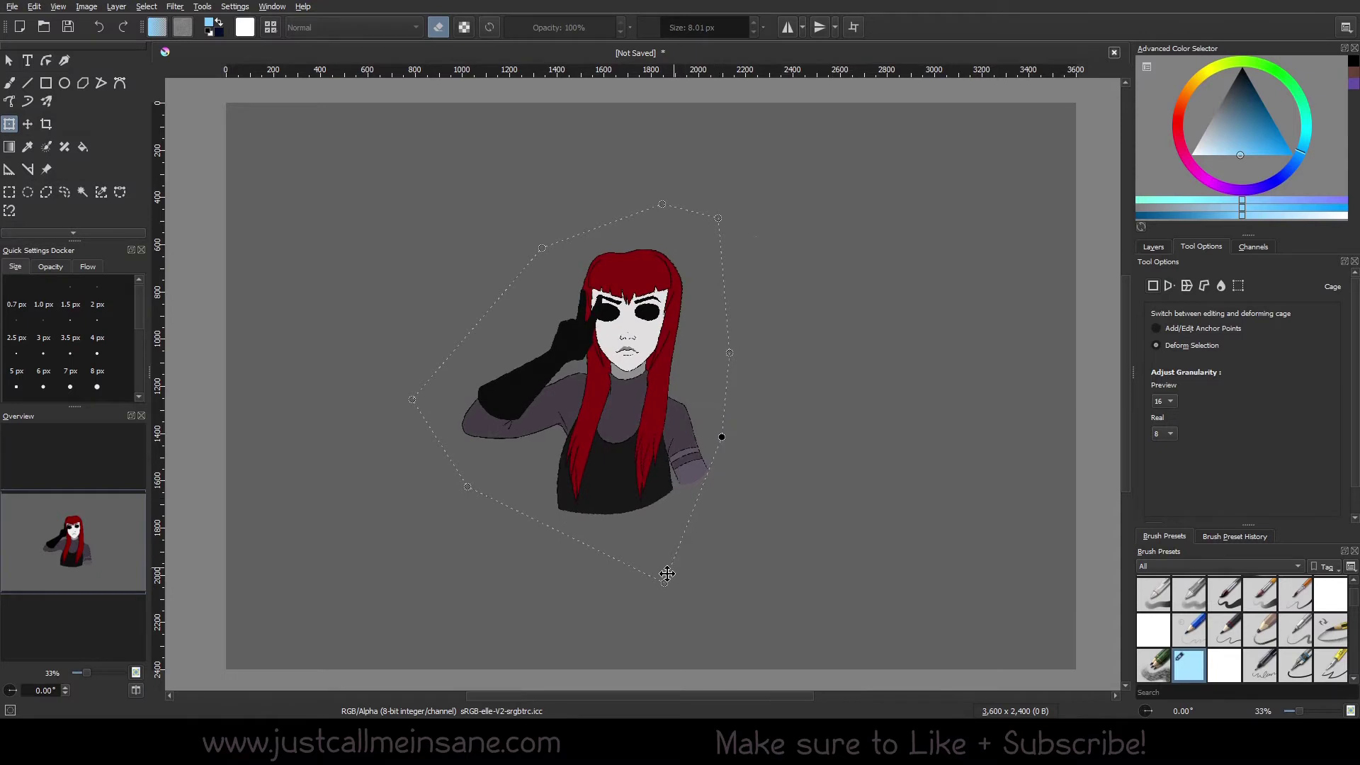
pyautogui.moveTo(664, 582); pyautogui.dragTo(769, 586)
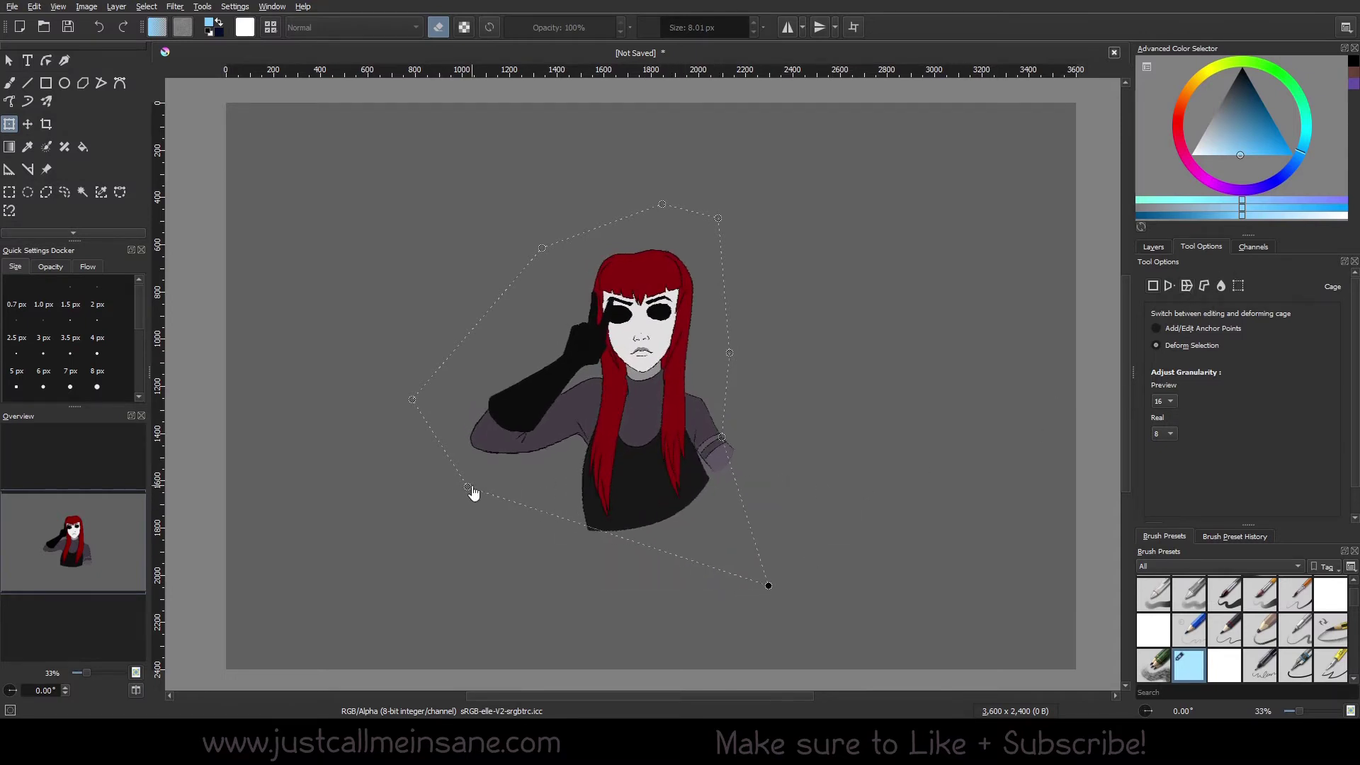
pyautogui.moveTo(472, 489)
pyautogui.mouseDown()
pyautogui.moveTo(644, 546)
pyautogui.moveTo(503, 503)
pyautogui.moveTo(364, 507)
pyautogui.moveTo(316, 616)
pyautogui.moveTo(527, 384)
pyautogui.mouseUp()
pyautogui.moveTo(768, 586)
pyautogui.mouseDown()
pyautogui.moveTo(589, 595)
pyautogui.moveTo(455, 577)
pyautogui.moveTo(692, 586)
pyautogui.moveTo(607, 574)
pyautogui.moveTo(847, 569)
pyautogui.moveTo(411, 558)
pyautogui.moveTo(793, 567)
pyautogui.moveTo(544, 547)
pyautogui.mouseUp()
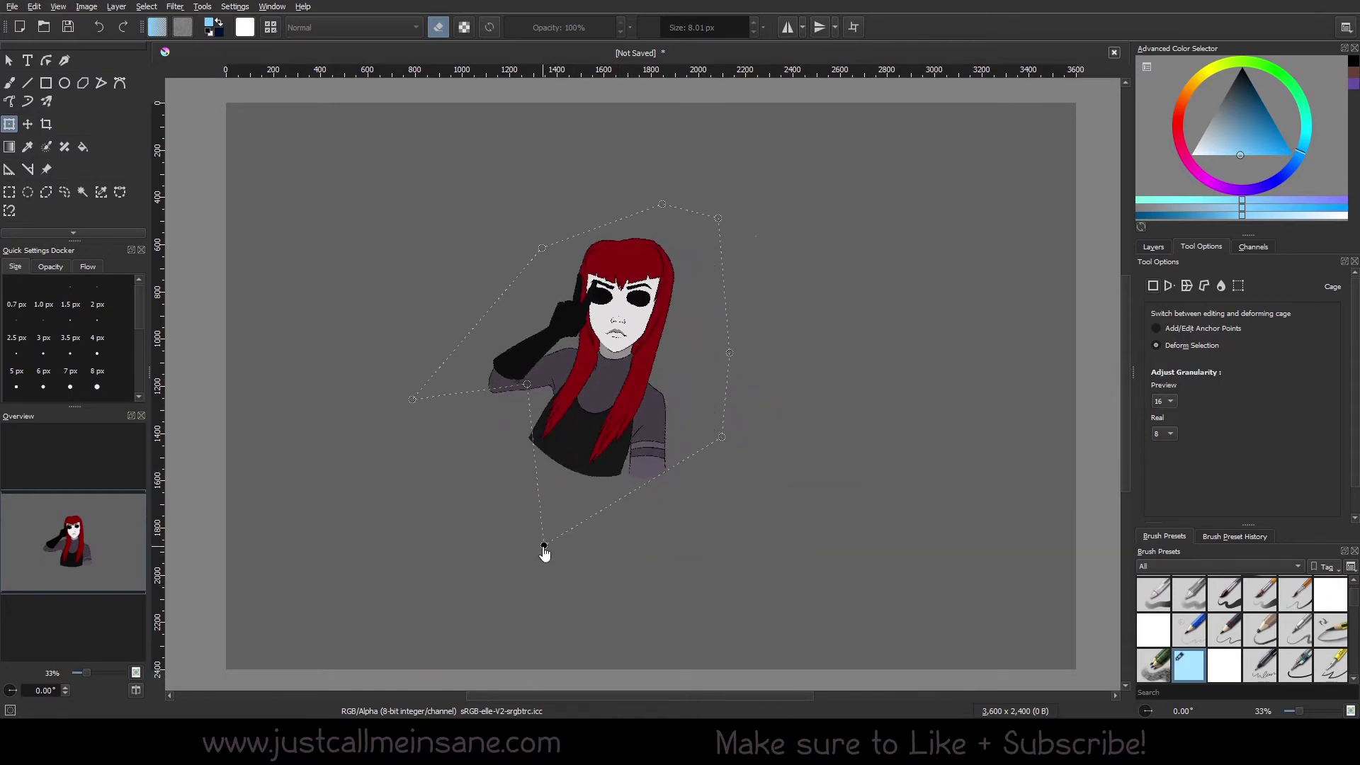
pyautogui.moveTo(544, 546); pyautogui.dragTo(692, 578)
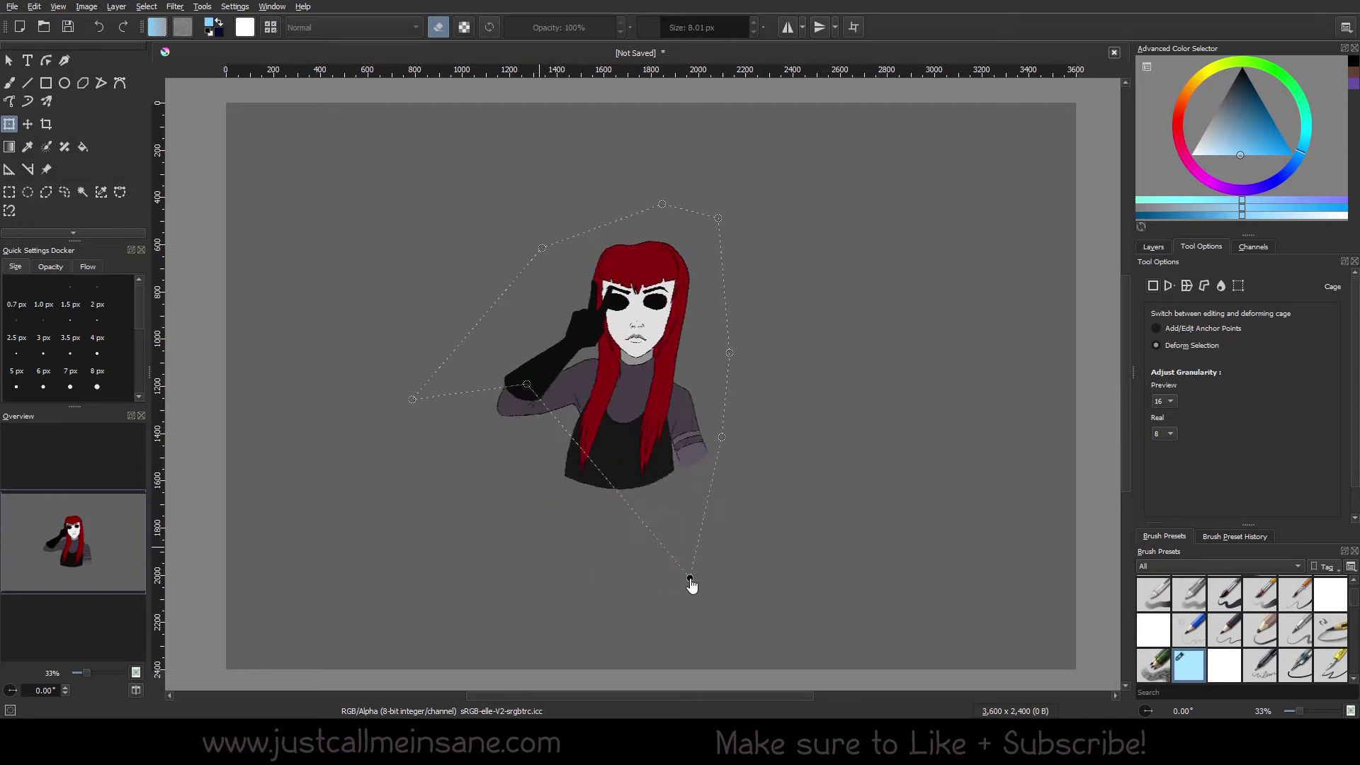
pyautogui.press('b')
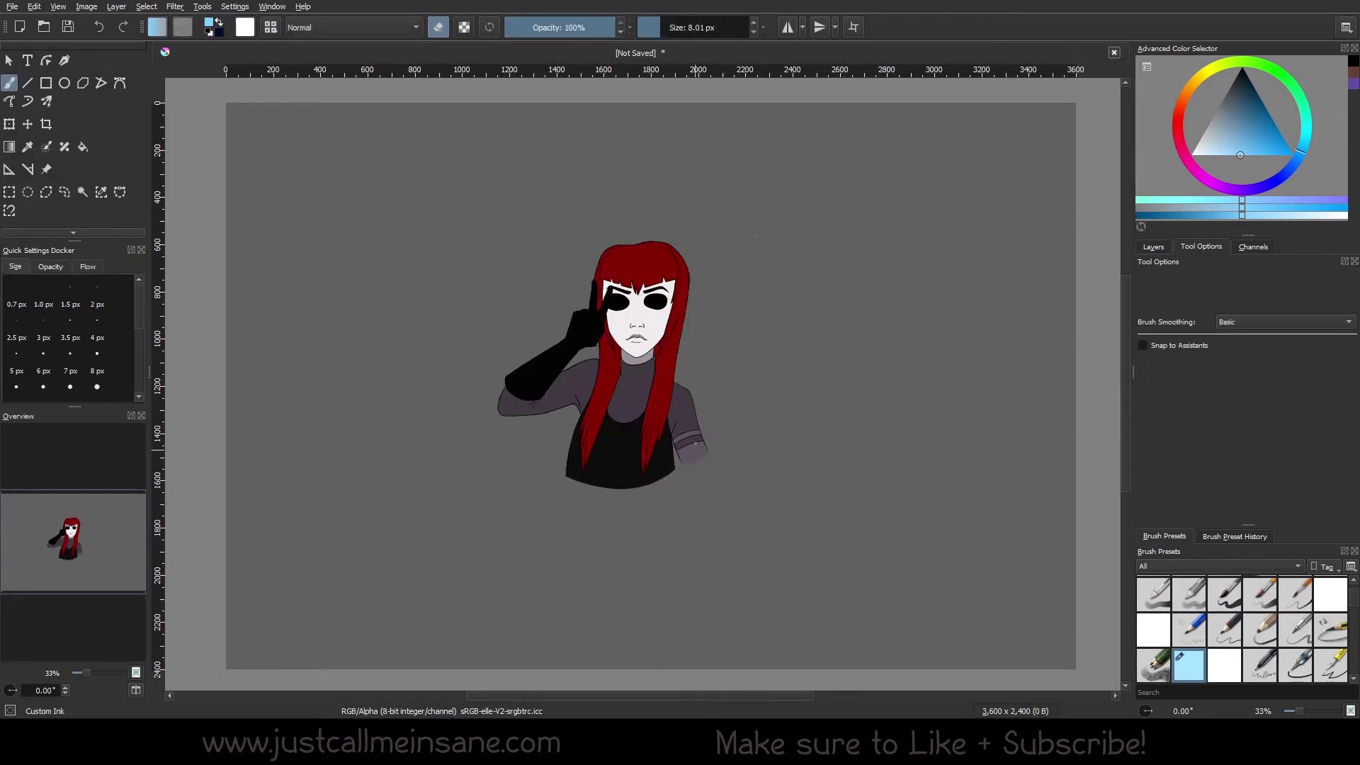
pyautogui.hotkey('ctrl', 'z')
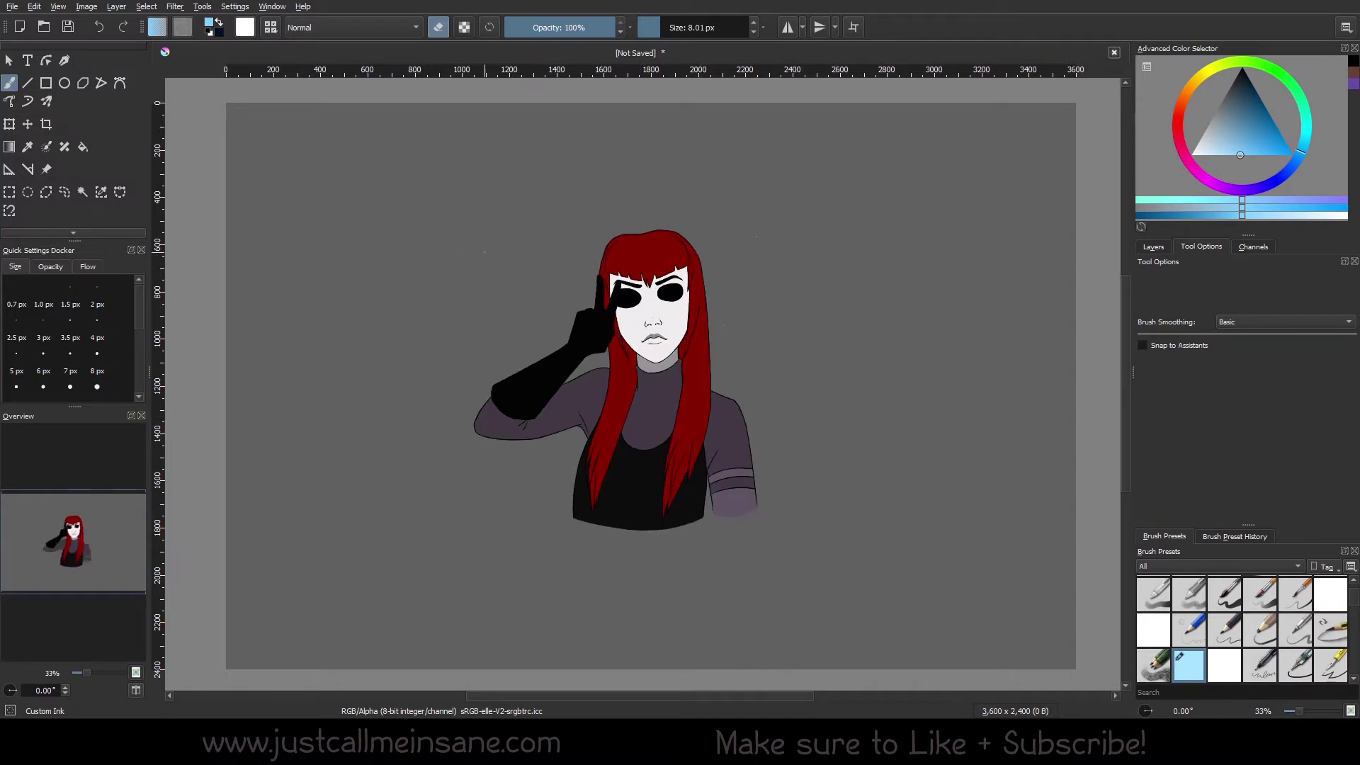
# Step: Start a new cage transform and place anchor points closely along the raised hand, forearm and elbow
pyautogui.hotkey('ctrl', 't')
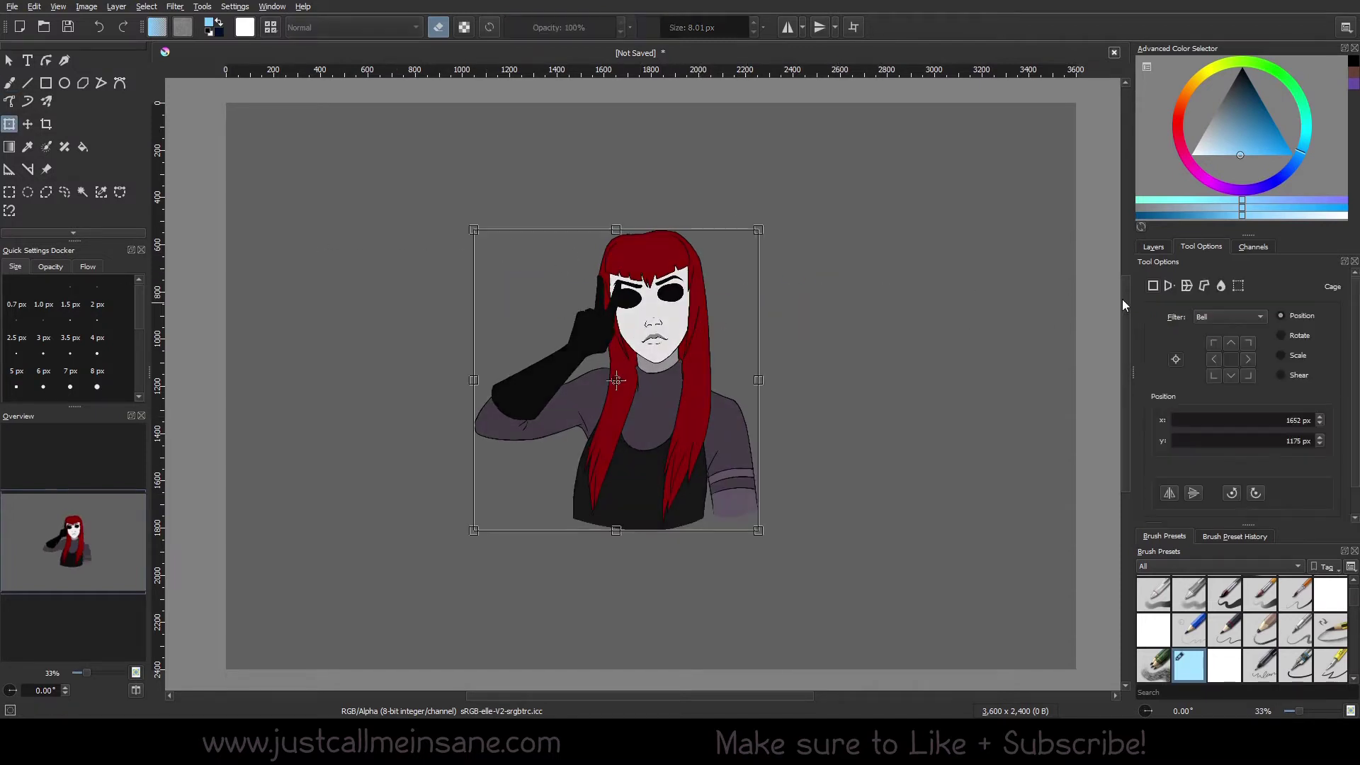
pyautogui.click(1206, 285)
pyautogui.click(588, 298)
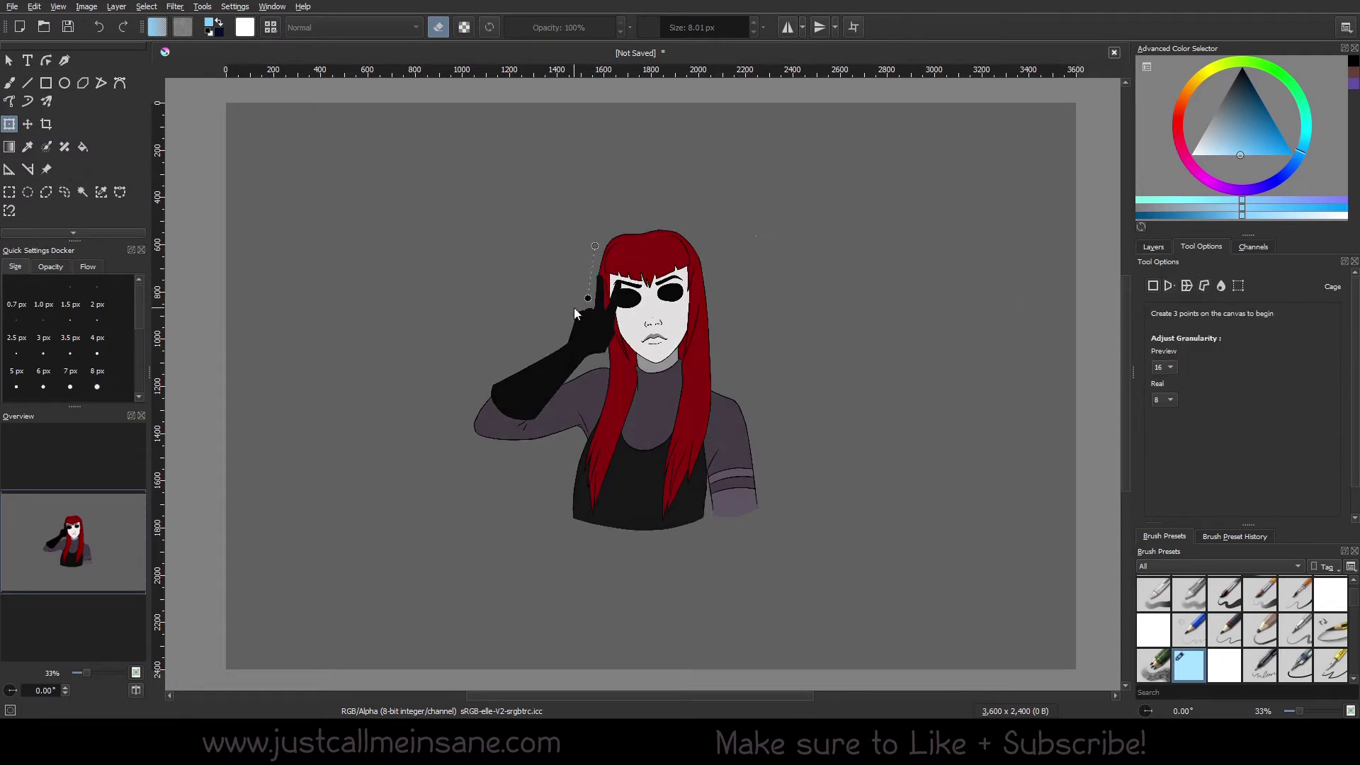
pyautogui.click(572, 309)
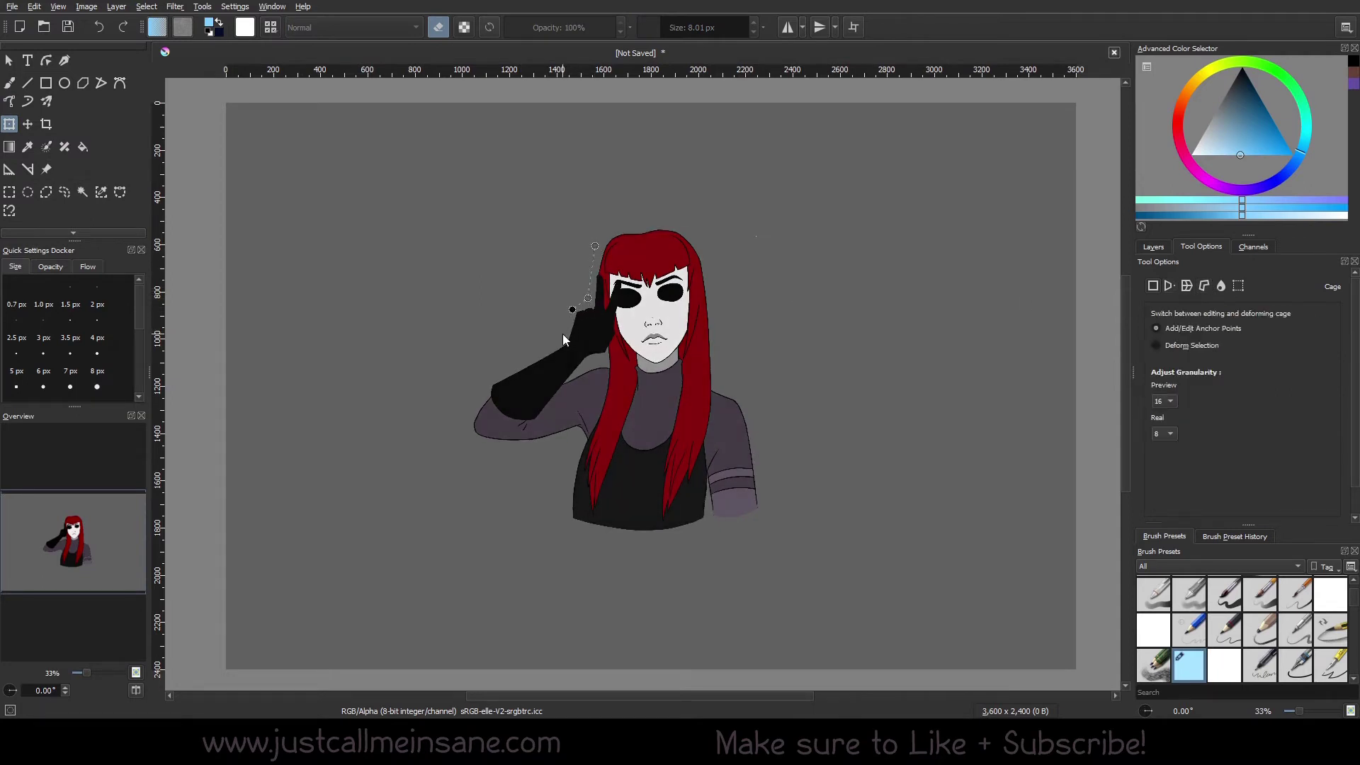
pyautogui.click(466, 418)
pyautogui.moveTo(494, 451); pyautogui.dragTo(474, 444)
pyautogui.moveTo(465, 419); pyautogui.dragTo(479, 394)
# Step: Continue the tight cage around the torso, lowered arm, hair and head, closing it at its first point
pyautogui.click(549, 447)
pyautogui.click(573, 436)
pyautogui.click(574, 448)
pyautogui.click(632, 535)
pyautogui.click(706, 527)
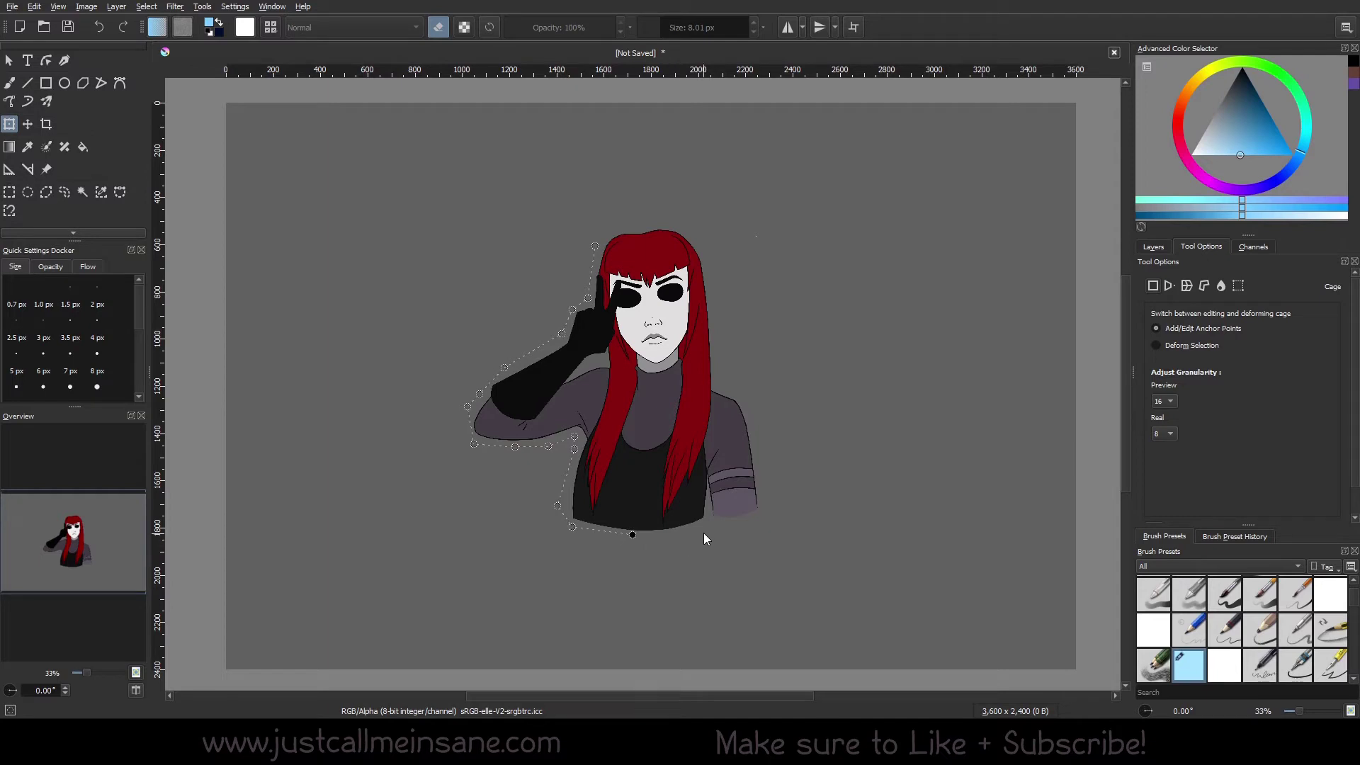
pyautogui.click(745, 523)
pyautogui.click(770, 522)
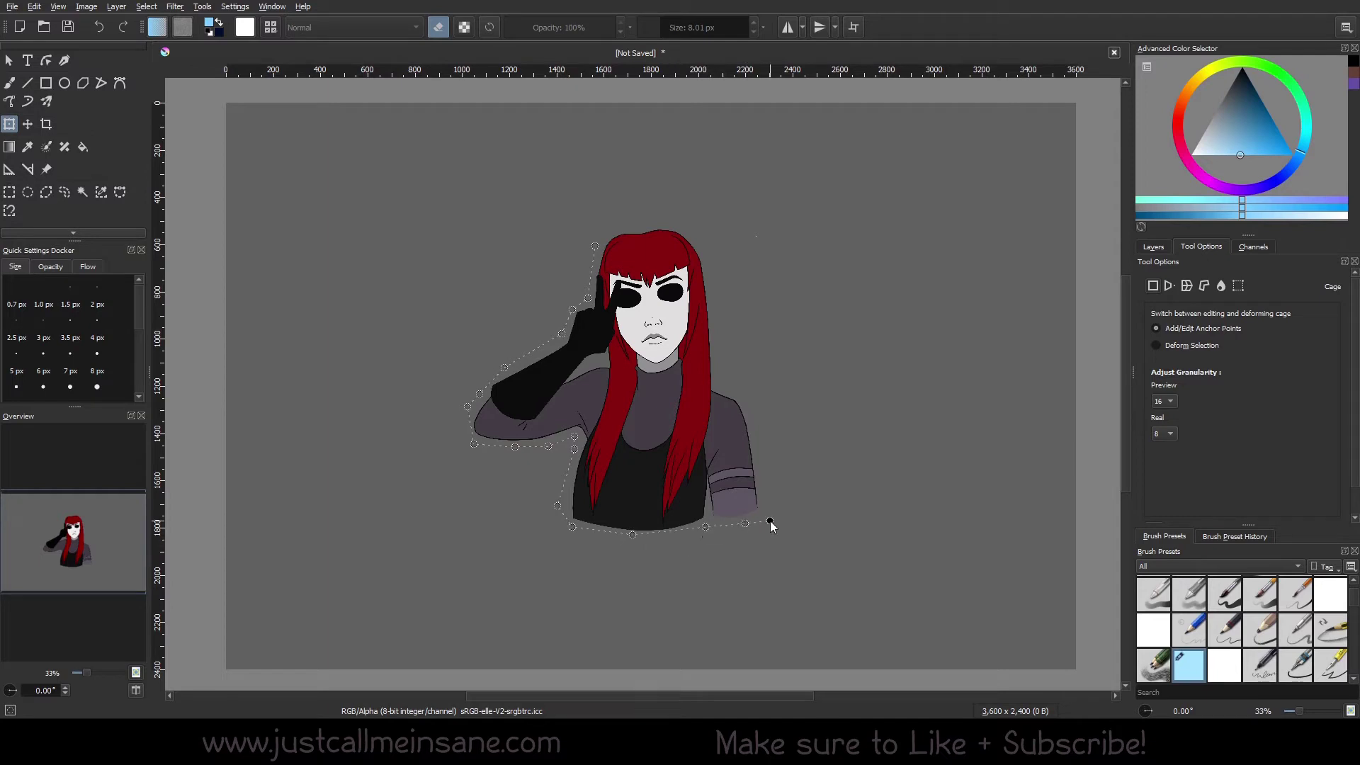
pyautogui.click(733, 387)
pyautogui.click(715, 378)
pyautogui.click(609, 230)
pyautogui.click(595, 246)
# Step: Deform the hair and lowered arm by moving their cage points, drawing the arm's outer edge inward
pyautogui.moveTo(715, 377); pyautogui.dragTo(760, 331)
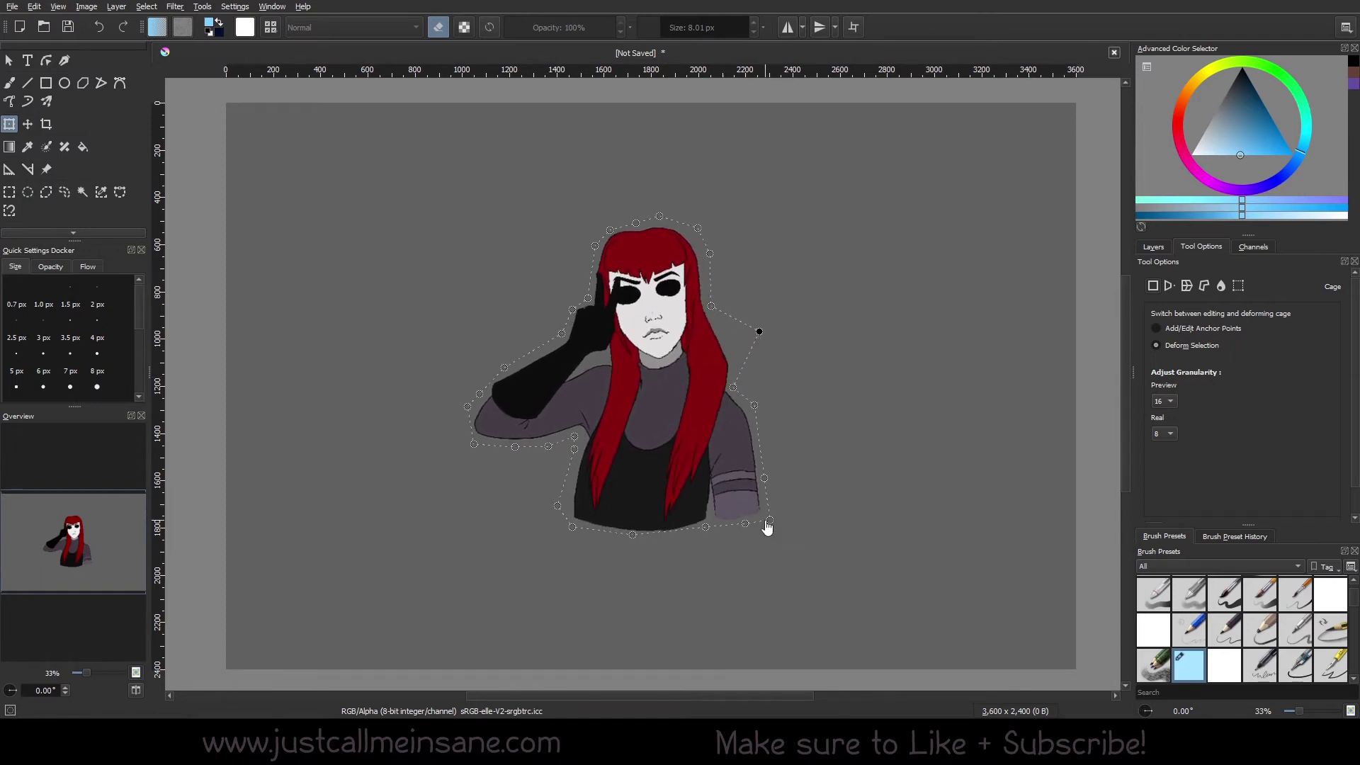
pyautogui.moveTo(769, 520); pyautogui.dragTo(750, 469)
pyautogui.moveTo(755, 405); pyautogui.dragTo(733, 400)
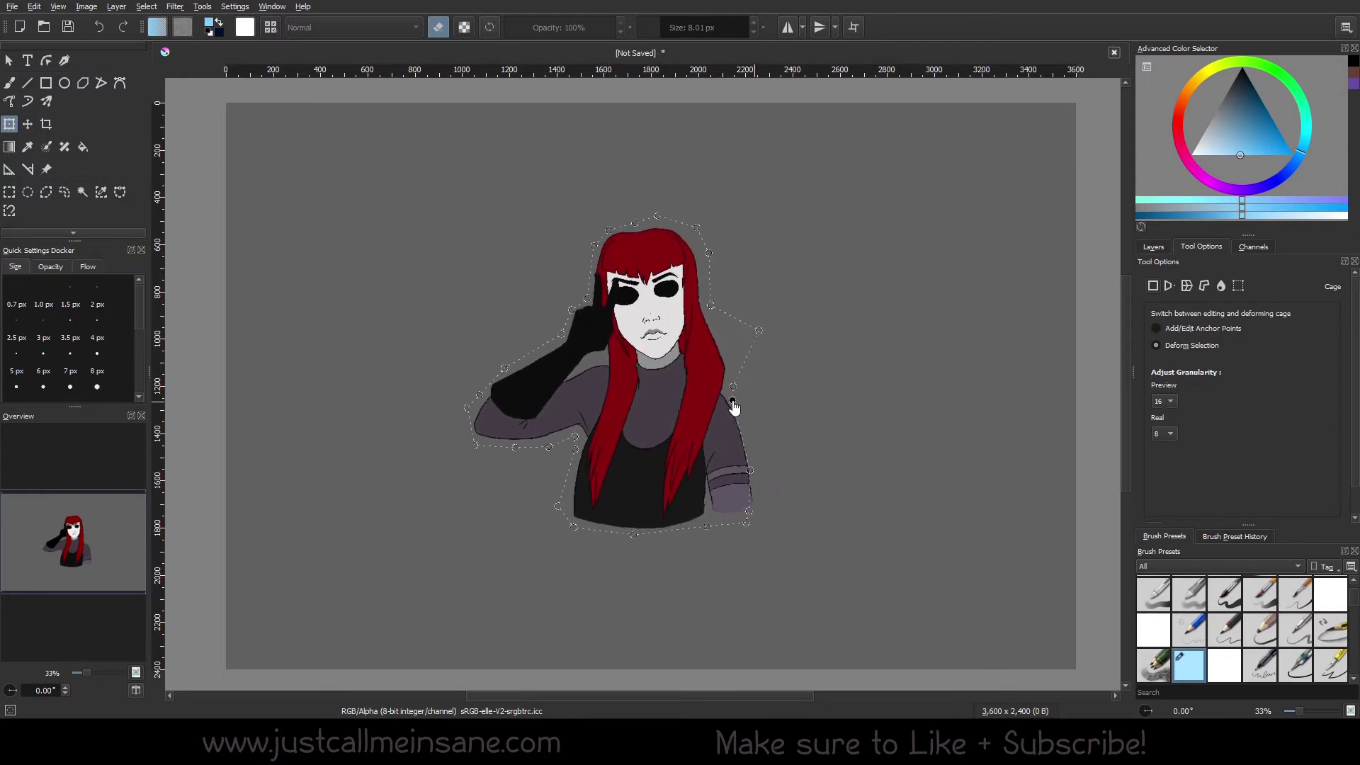
pyautogui.moveTo(758, 330); pyautogui.dragTo(716, 360)
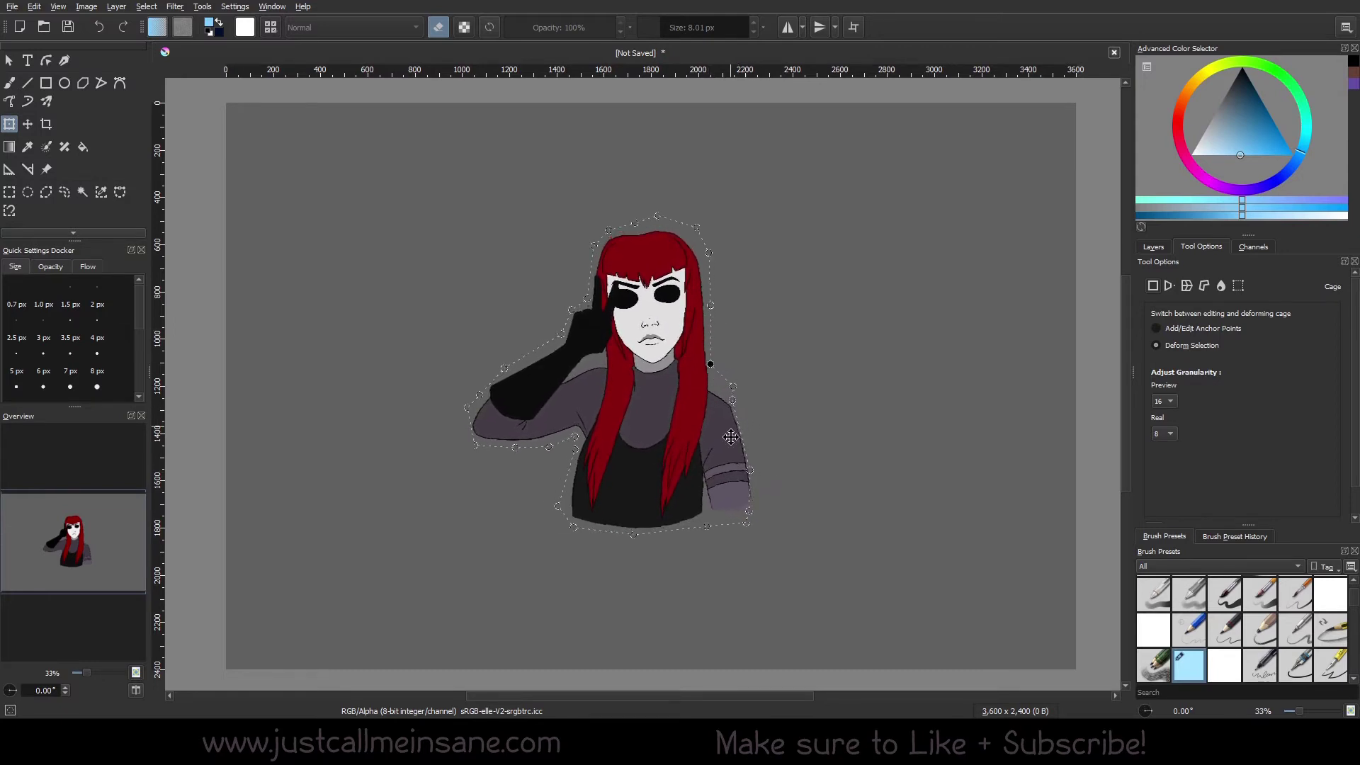
pyautogui.moveTo(750, 472); pyautogui.dragTo(734, 469)
pyautogui.moveTo(745, 524)
pyautogui.mouseDown()
pyautogui.moveTo(726, 527)
pyautogui.moveTo(726, 511)
pyautogui.mouseUp()
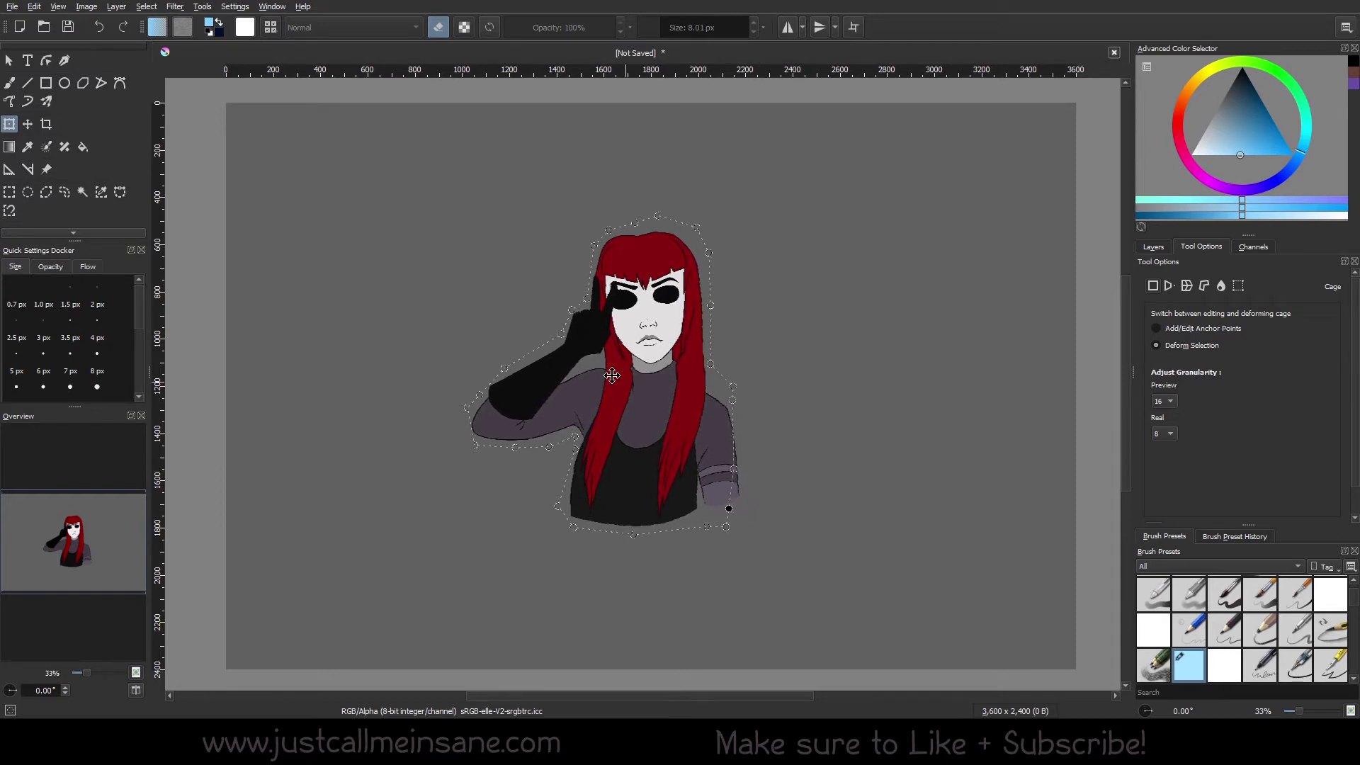
# Step: Try stretching the raised elbow outward and adjusting the hand's cage point, apply the deformation and undo it
pyautogui.moveTo(476, 446); pyautogui.dragTo(400, 451)
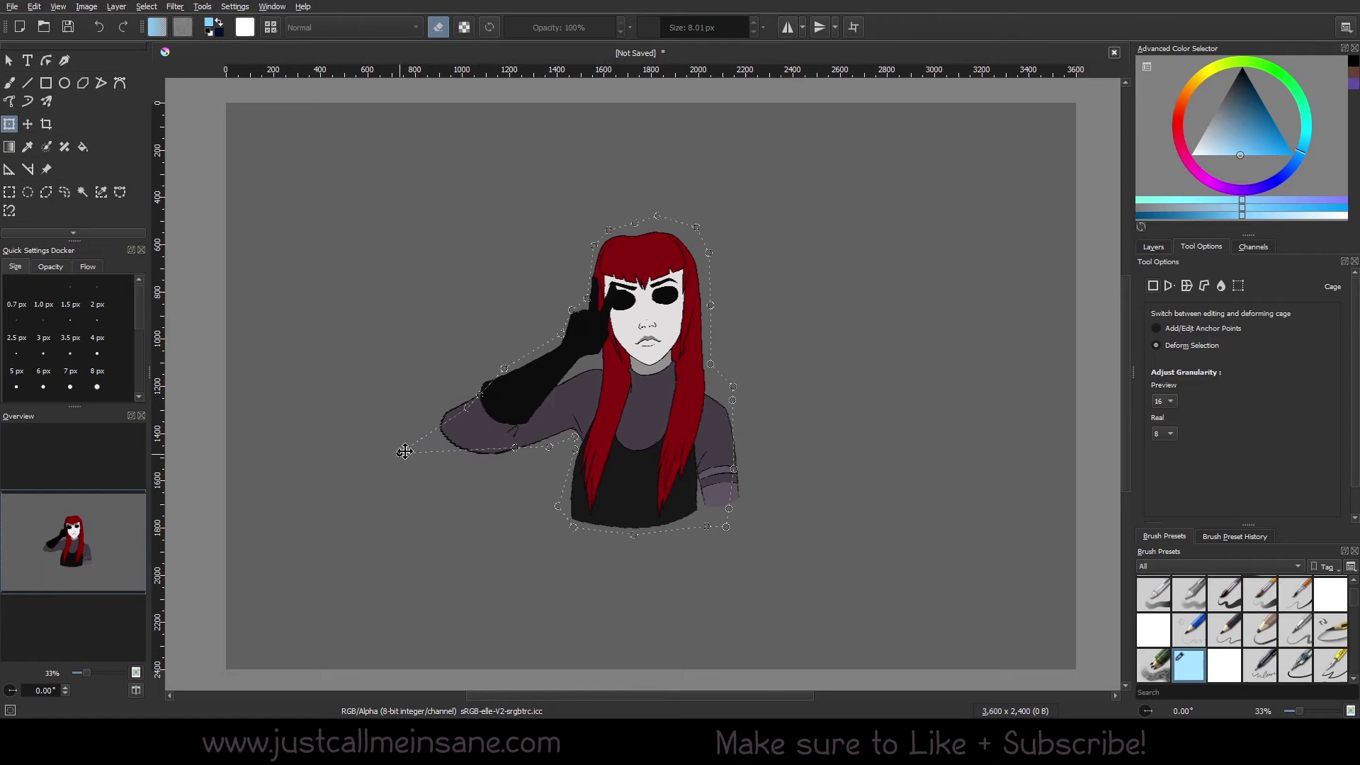
pyautogui.moveTo(466, 408); pyautogui.dragTo(502, 366)
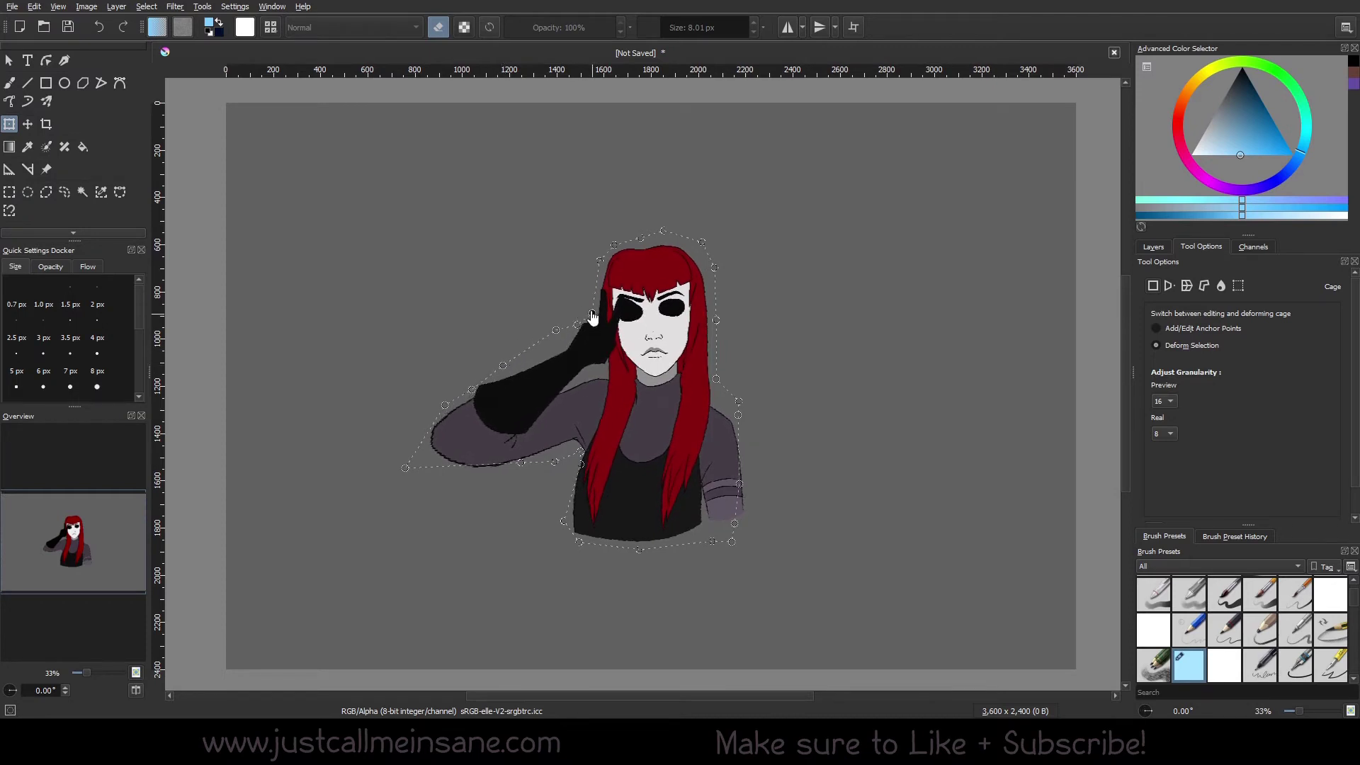
pyautogui.moveTo(592, 313)
pyautogui.mouseDown()
pyautogui.moveTo(583, 301)
pyautogui.moveTo(578, 323)
pyautogui.moveTo(585, 301)
pyautogui.moveTo(573, 309)
pyautogui.mouseUp()
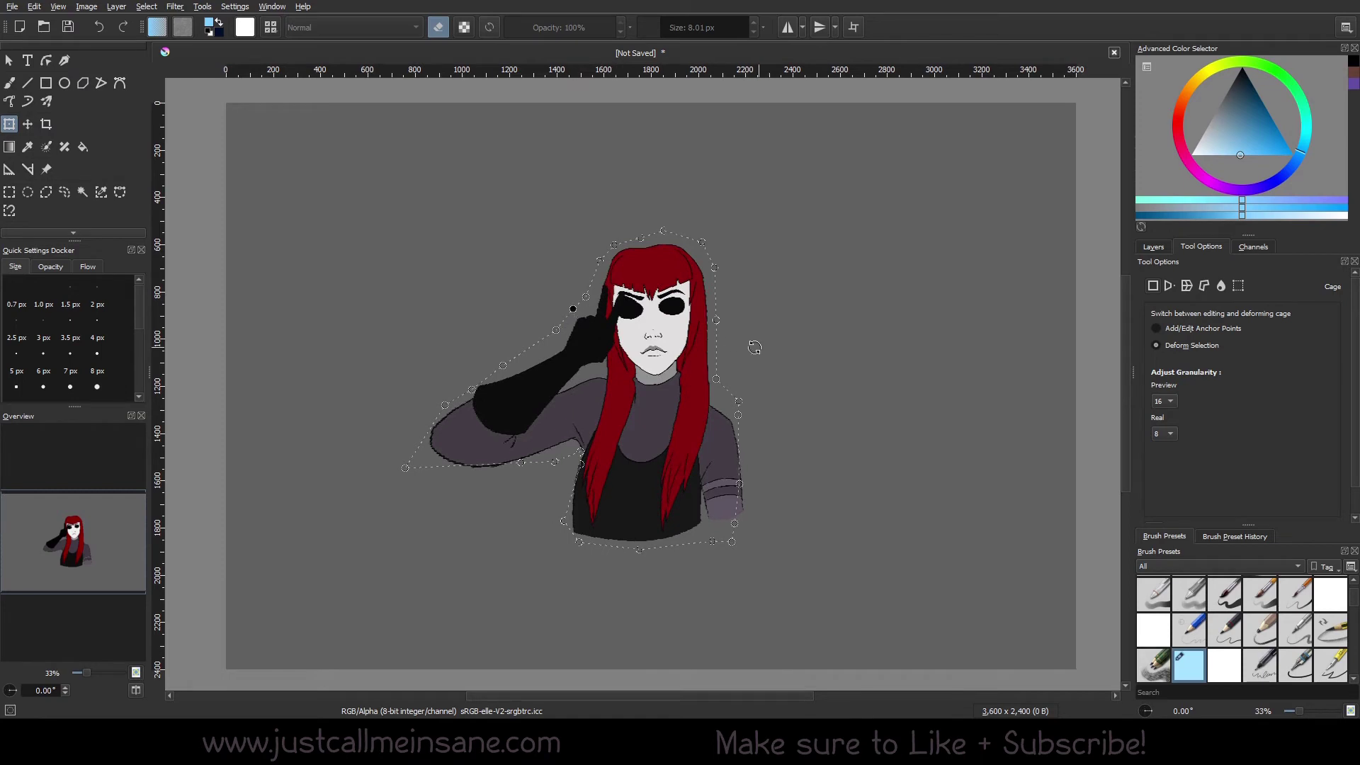
pyautogui.press('Return')
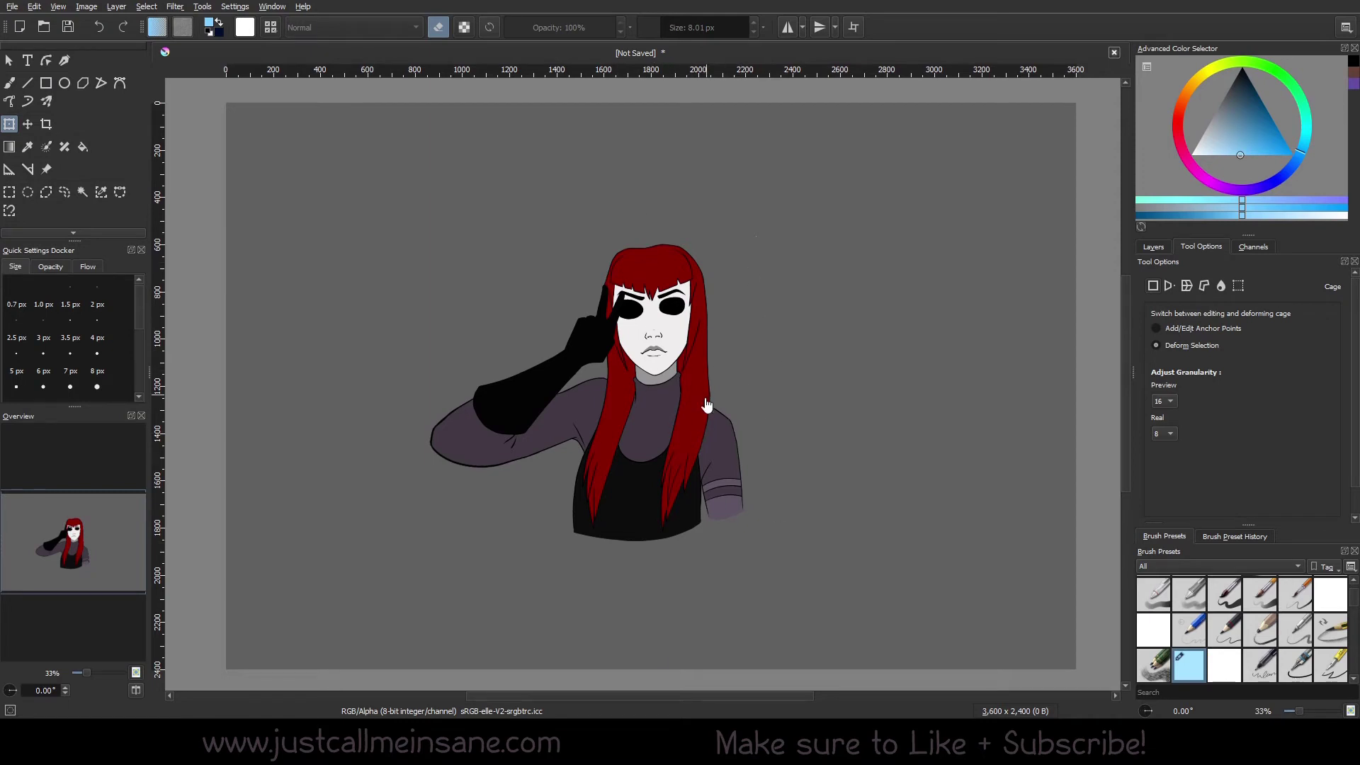
pyautogui.hotkey('ctrl', 'z')
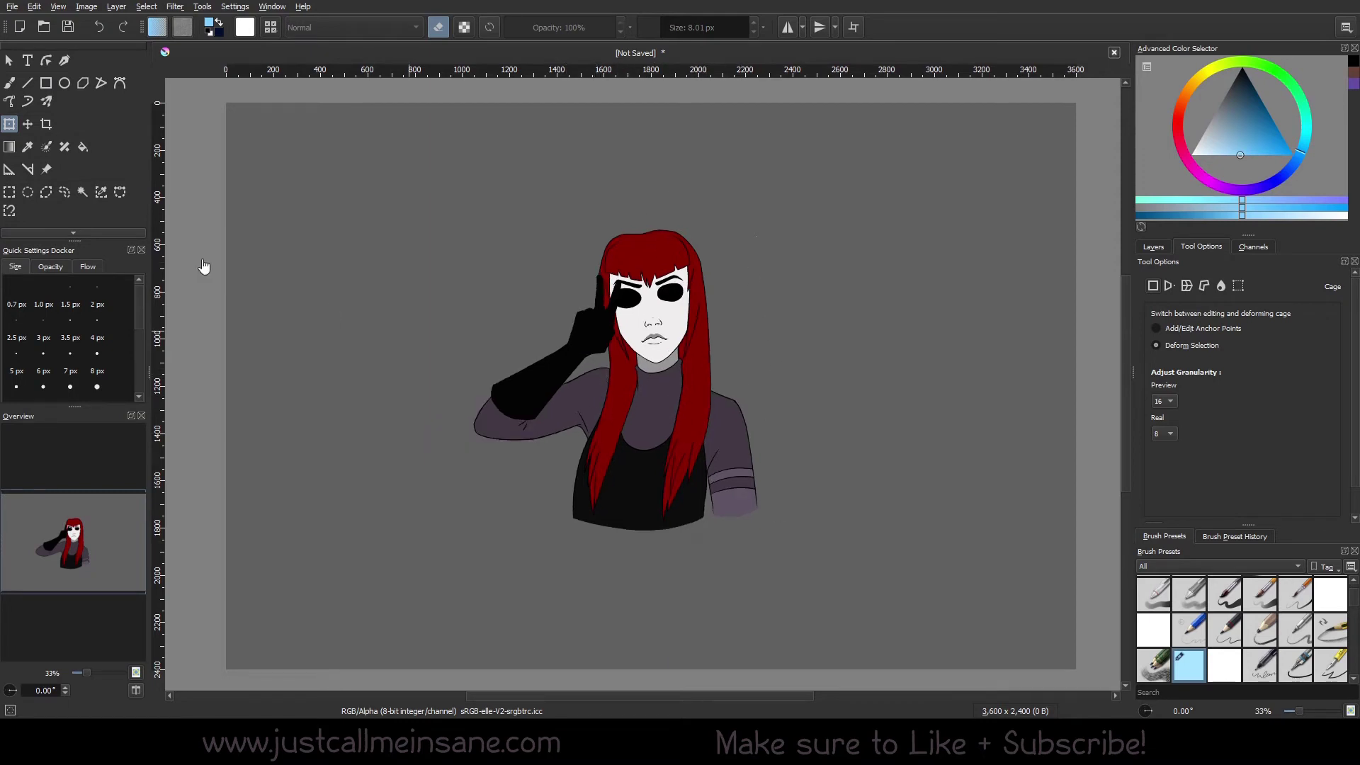
pyautogui.hotkey('ctrl', 'z')
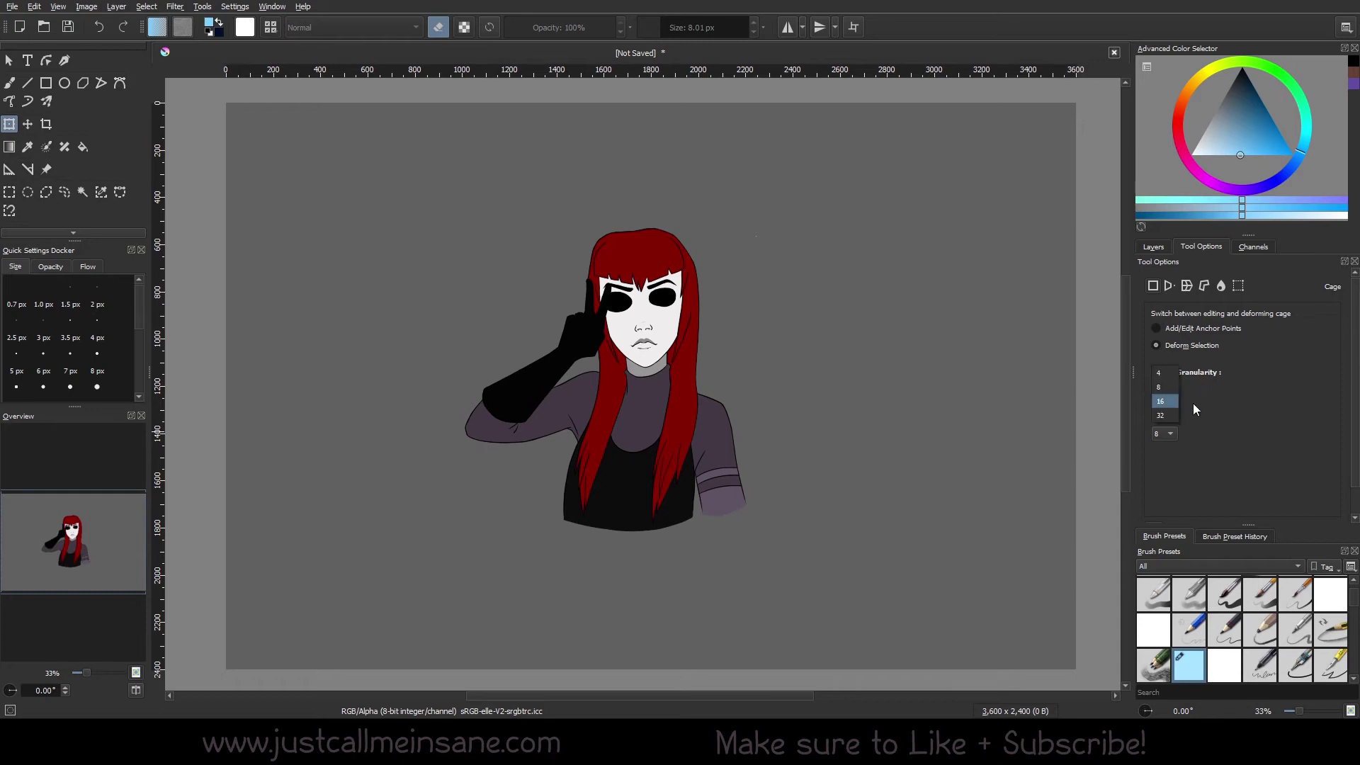
# Step: Set the cage's preview granularity to 8 and its real granularity to 32
pyautogui.click(1167, 387)
pyautogui.click(1164, 433)
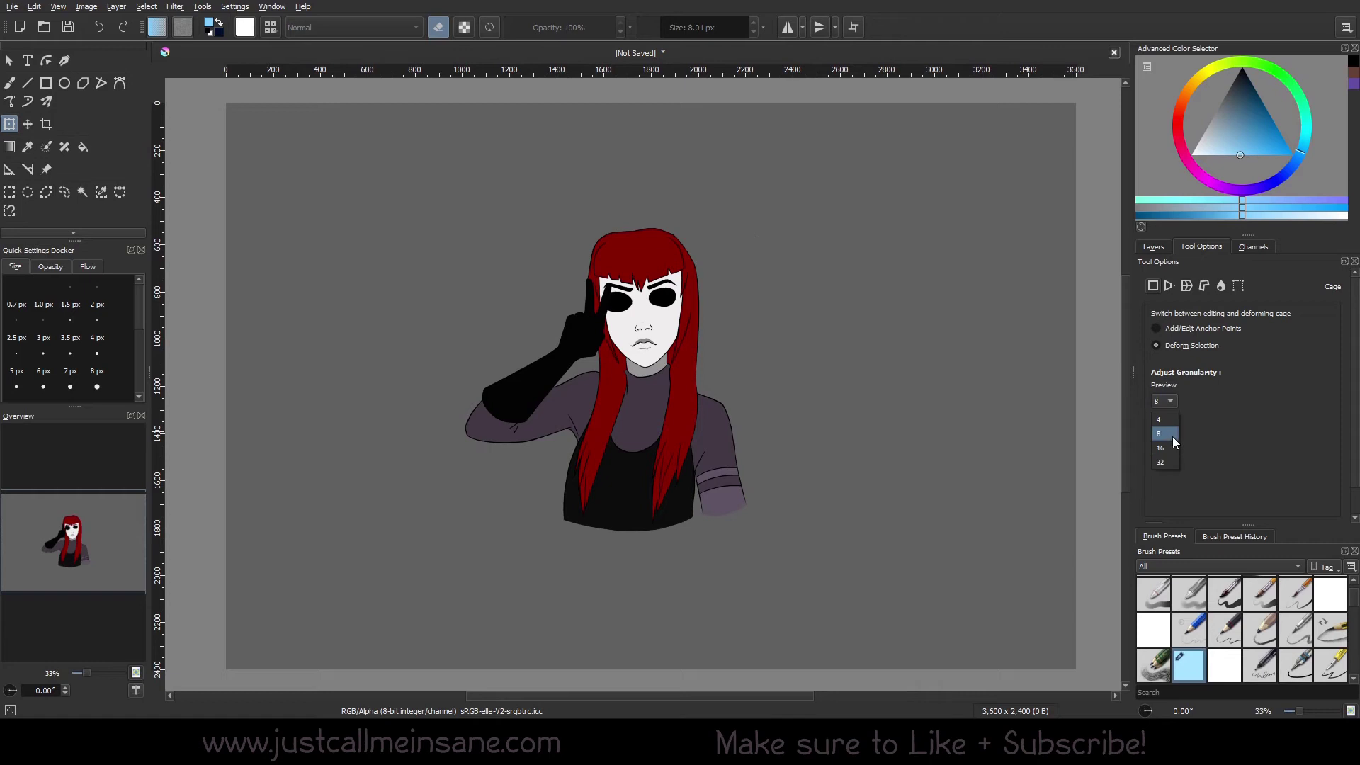
pyautogui.click(1167, 466)
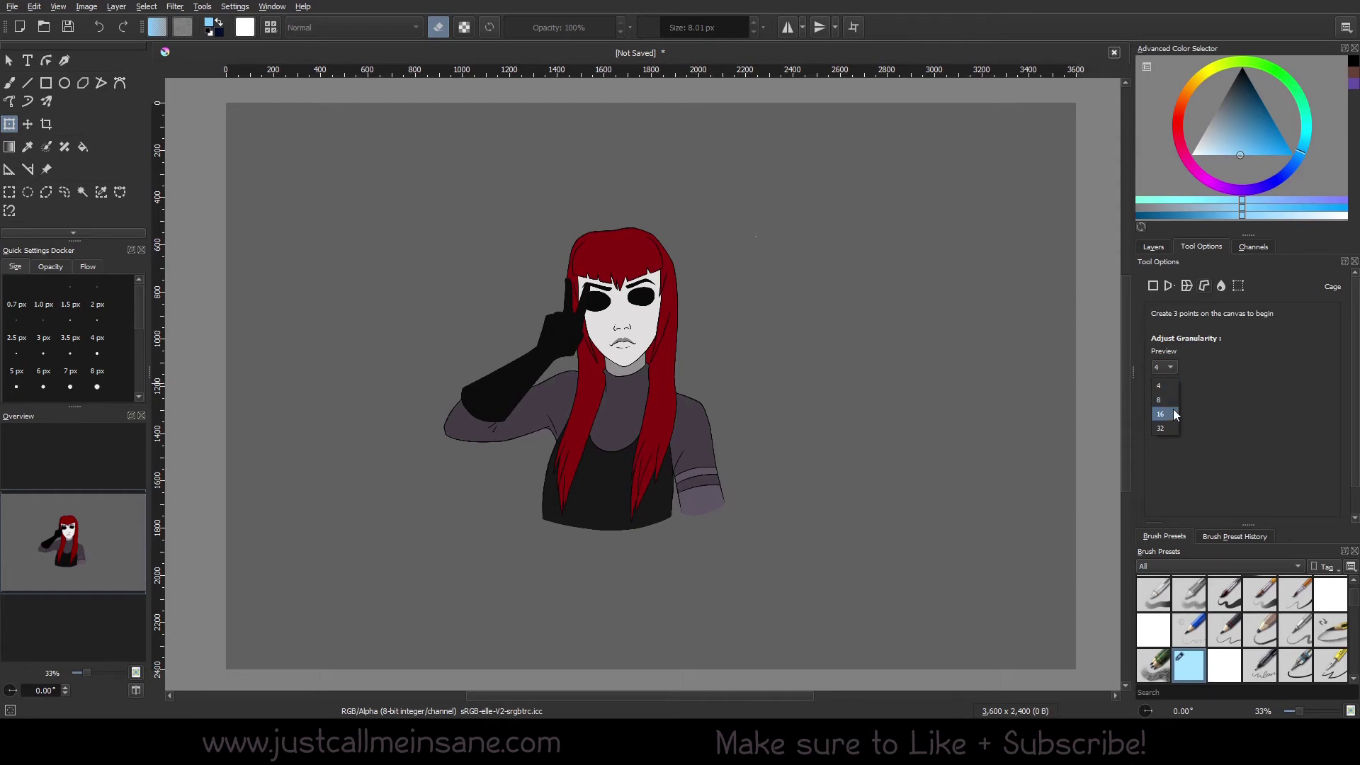
# Step: Place new cage anchor points from the hair beside the lowered arm, around the torso, to the raised elbow
pyautogui.click(686, 329)
pyautogui.click(684, 368)
pyautogui.click(714, 406)
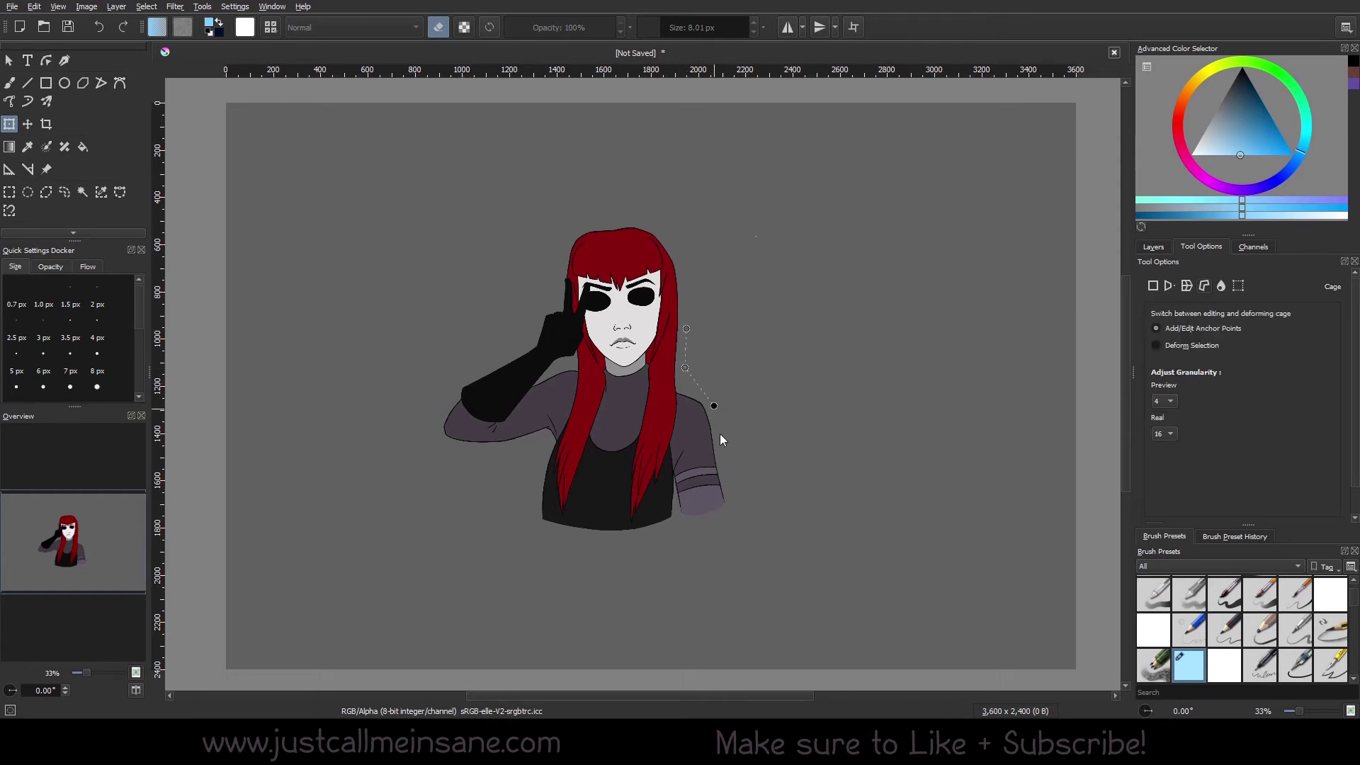
pyautogui.click(635, 551)
pyautogui.click(529, 457)
pyautogui.click(552, 437)
pyautogui.click(494, 448)
pyautogui.click(433, 428)
pyautogui.click(444, 357)
pyautogui.moveTo(552, 437); pyautogui.dragTo(436, 447)
pyautogui.click(435, 400)
pyautogui.moveTo(445, 357); pyautogui.dragTo(436, 408)
# Step: Continue the cage along the raised forearm and hand and around the head, closing it at its first point
pyautogui.click(465, 376)
pyautogui.click(523, 349)
pyautogui.click(538, 305)
pyautogui.click(552, 291)
pyautogui.click(567, 234)
pyautogui.click(609, 214)
pyautogui.click(670, 225)
pyautogui.click(689, 291)
pyautogui.click(686, 329)
# Step: Reshape the hair on the lowered-arm side by moving its cage points upward and slightly outward
pyautogui.moveTo(687, 369)
pyautogui.mouseDown()
pyautogui.moveTo(686, 386)
pyautogui.moveTo(704, 379)
pyautogui.moveTo(739, 335)
pyautogui.moveTo(674, 401)
pyautogui.moveTo(680, 376)
pyautogui.moveTo(676, 453)
pyautogui.moveTo(685, 358)
pyautogui.mouseUp()
pyautogui.moveTo(689, 290); pyautogui.dragTo(689, 257)
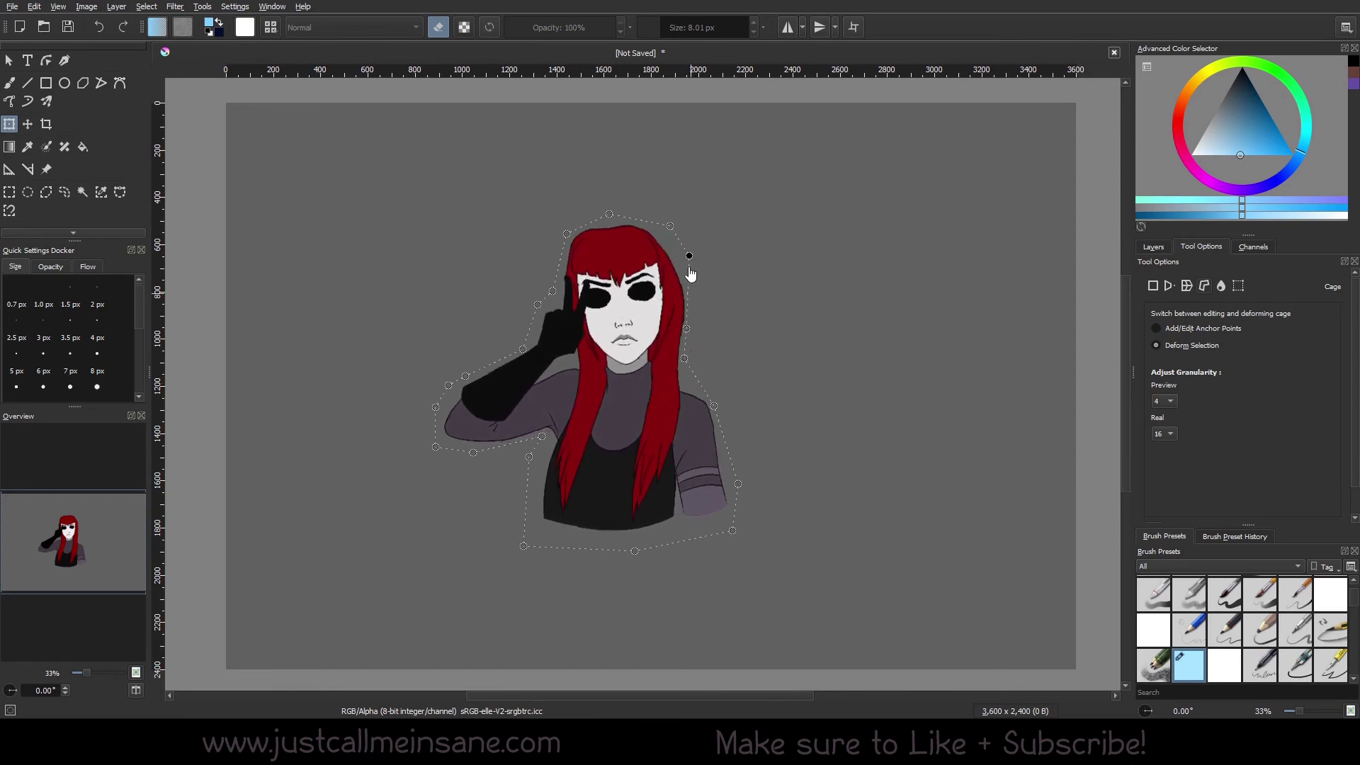
pyautogui.moveTo(686, 329); pyautogui.dragTo(695, 296)
pyautogui.moveTo(682, 359); pyautogui.dragTo(698, 329)
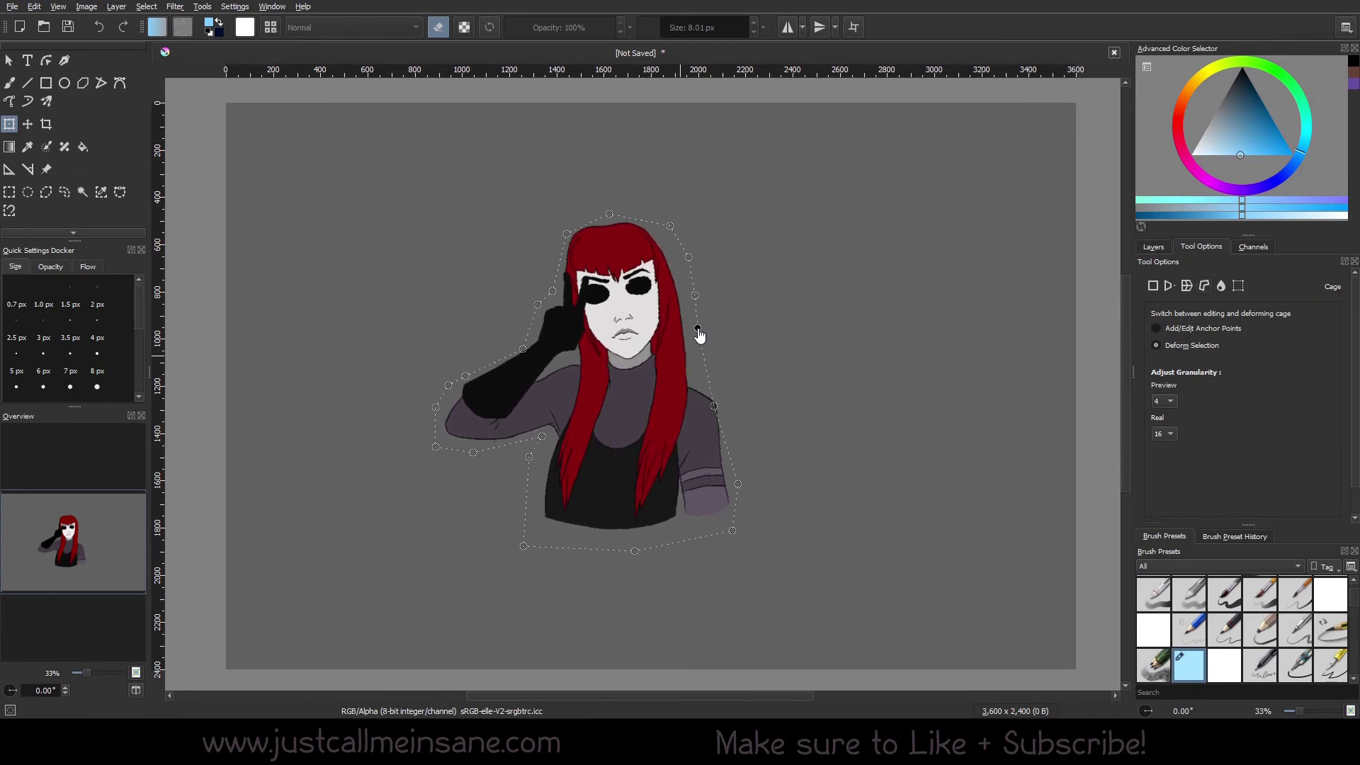
# Step: Pull the cage points beside the lowered arm and shoulder outward and apply the cage deformation
pyautogui.moveTo(729, 474); pyautogui.dragTo(760, 484)
pyautogui.moveTo(715, 406); pyautogui.dragTo(730, 405)
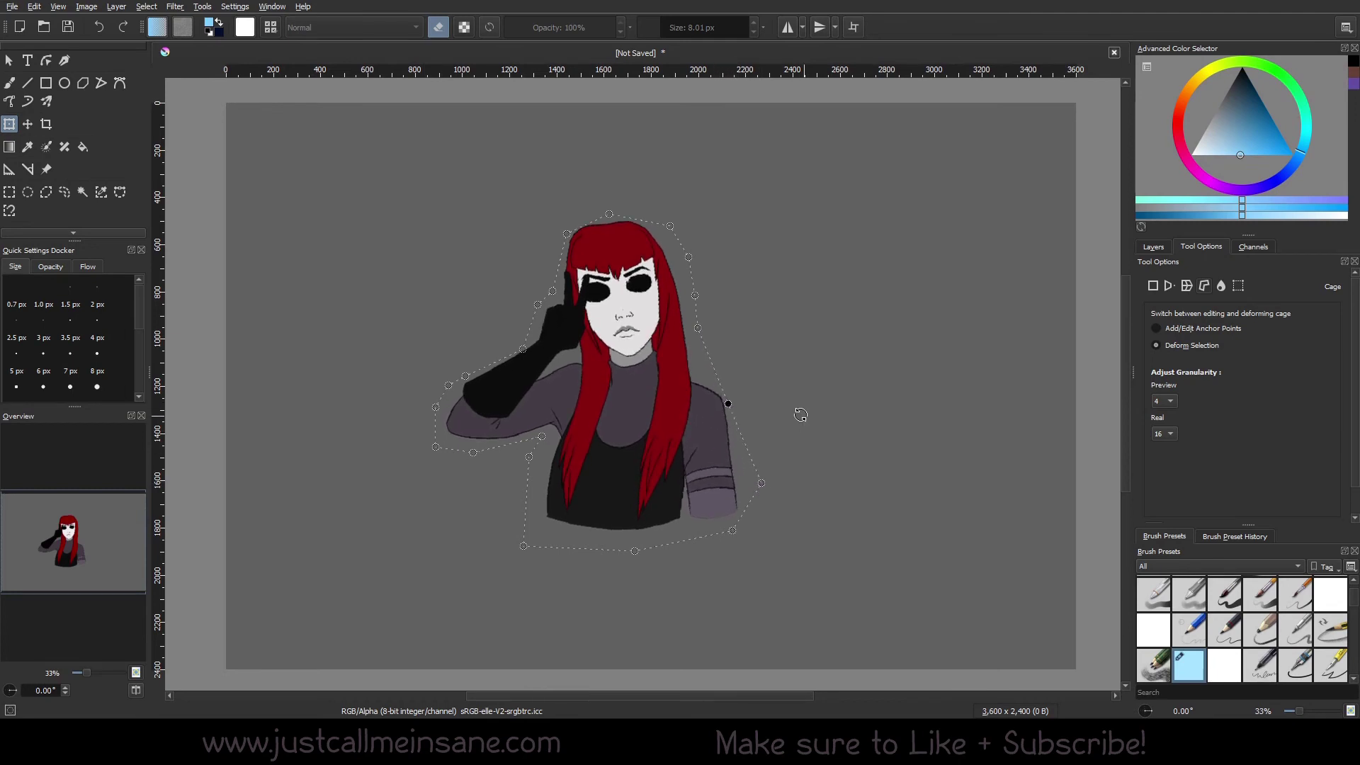
pyautogui.press('Return')
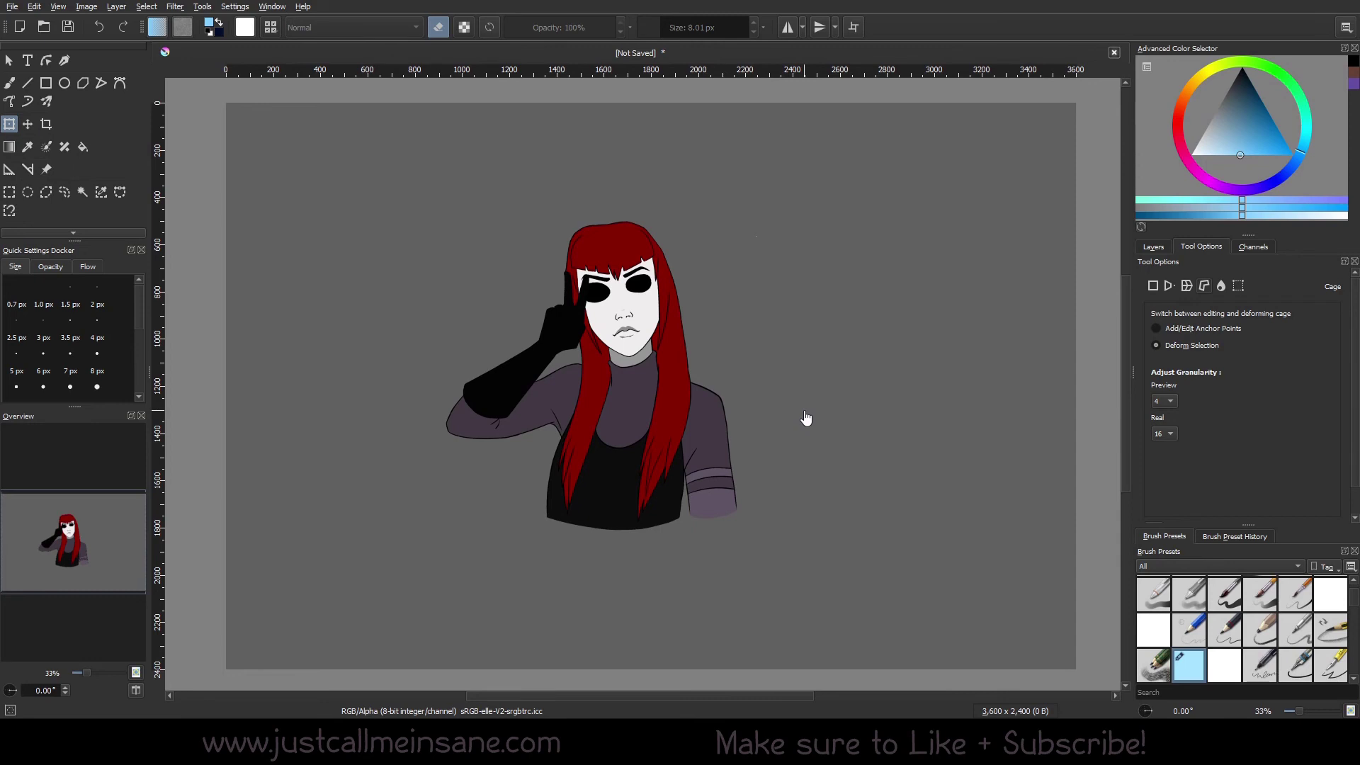
pyautogui.press('b')
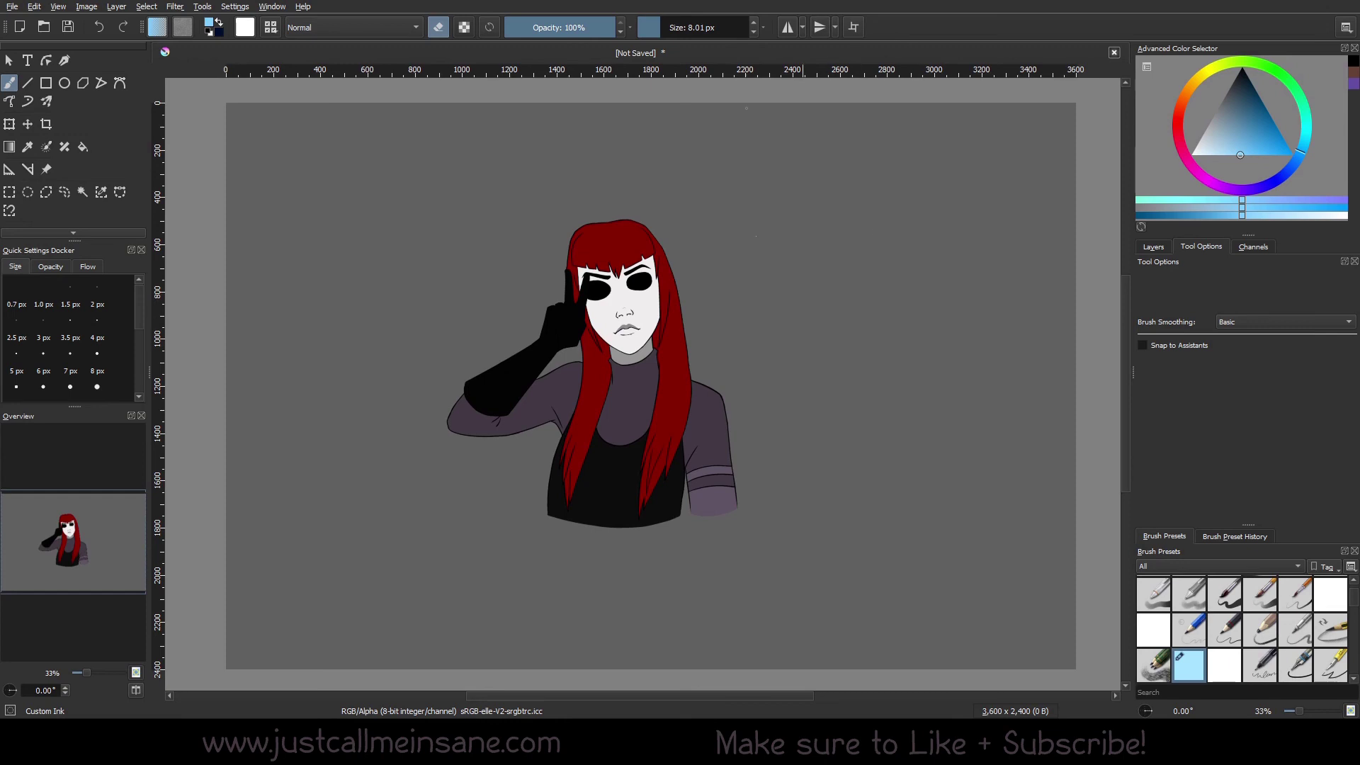
pyautogui.click(9, 124)
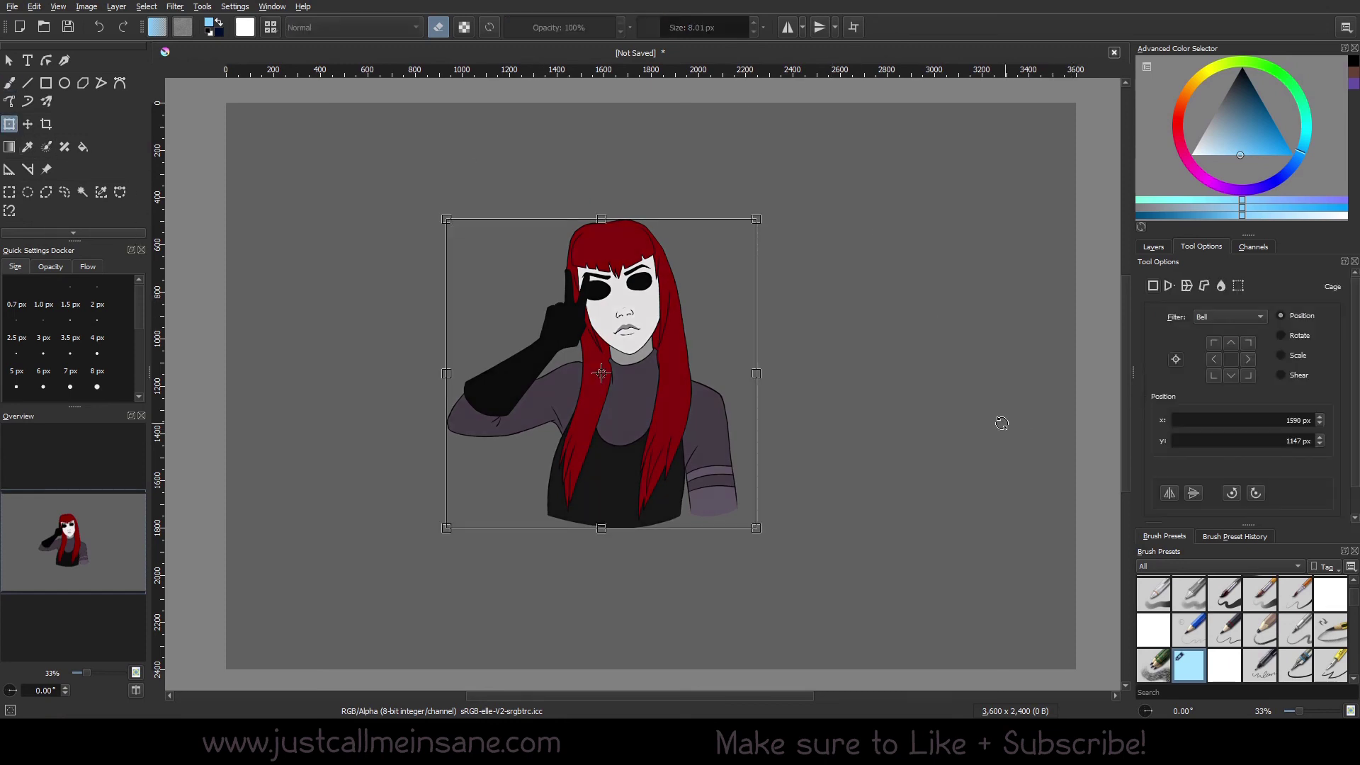
pyautogui.press('b')
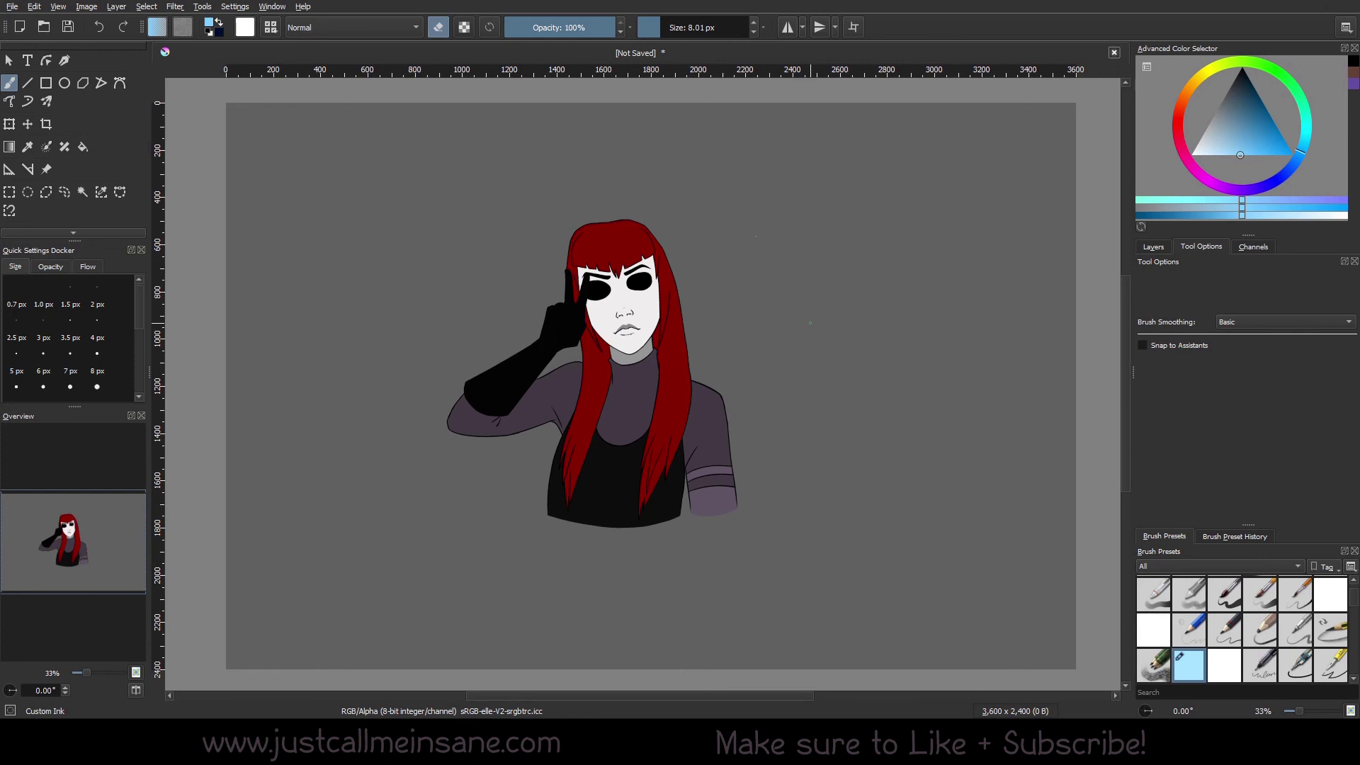